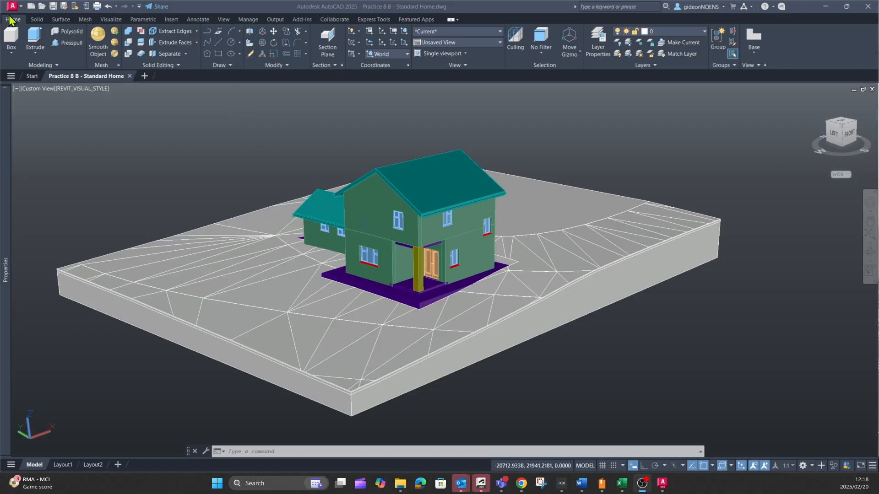
Create a section plane by picking two points on the gable wall beside the front entrance of the house.
click(327, 40)
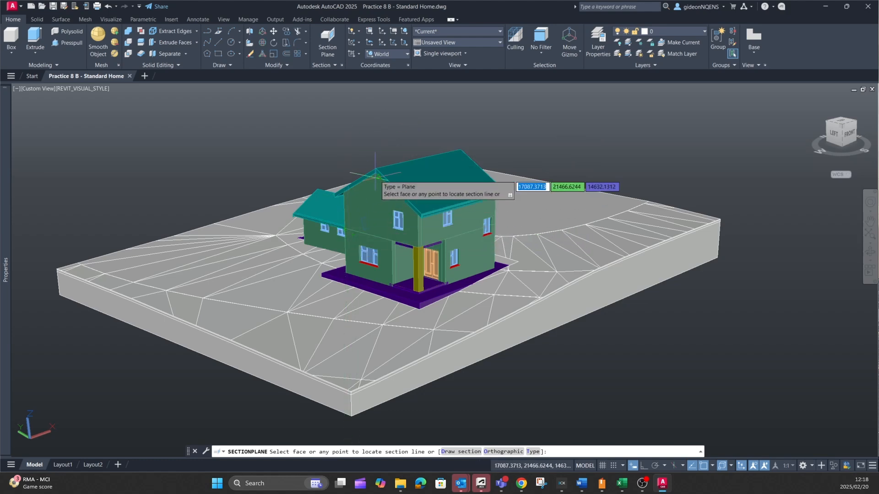
click(361, 221)
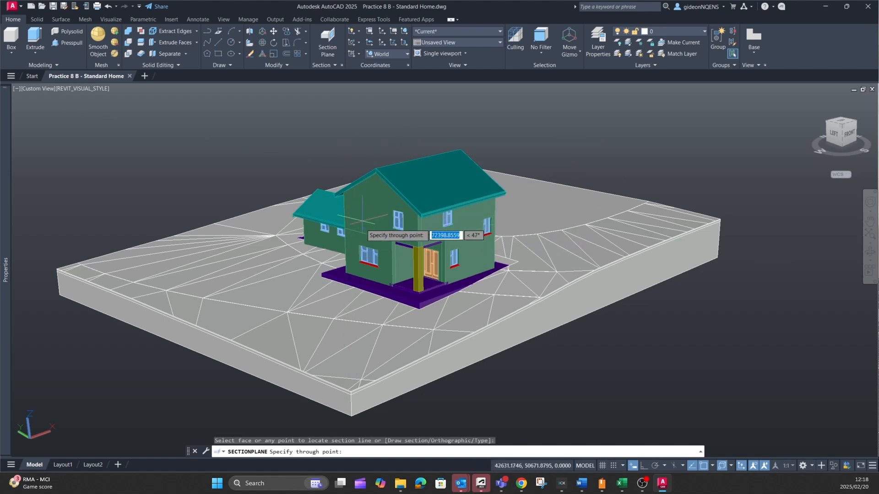
click(372, 278)
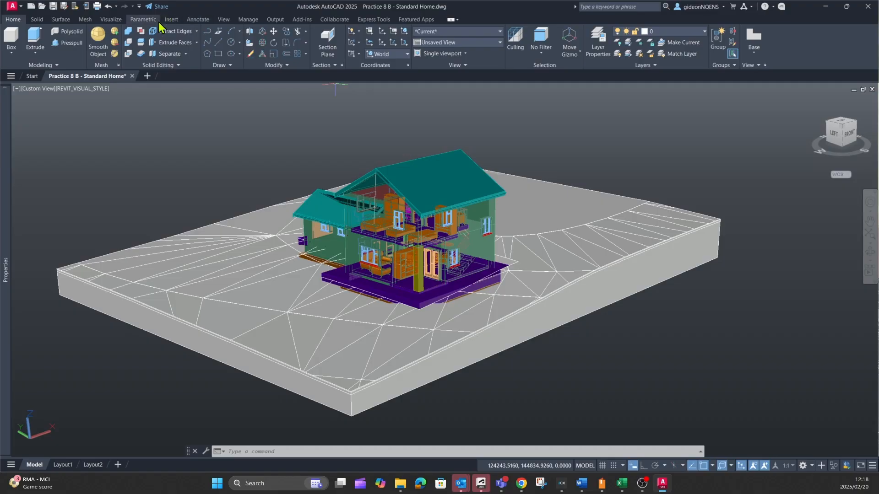
Create a camera on the ground outside the gable end, with its target inside the two-storey house.
click(116, 20)
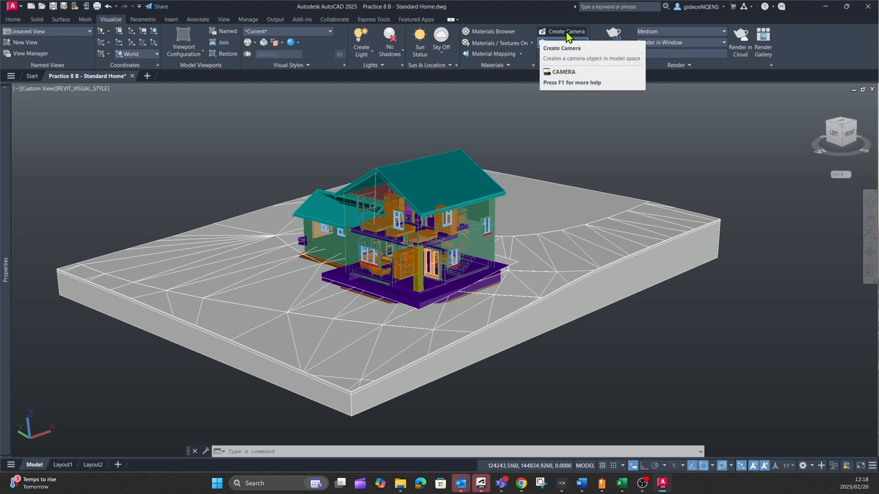
click(567, 32)
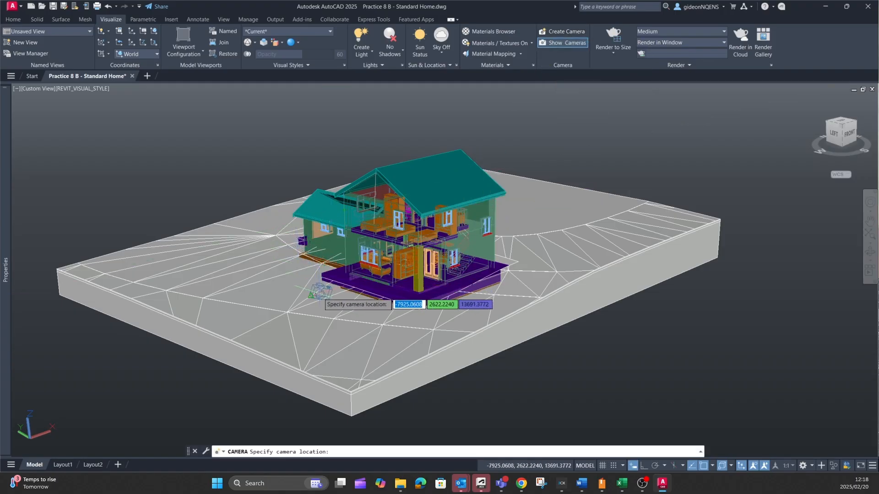
click(313, 296)
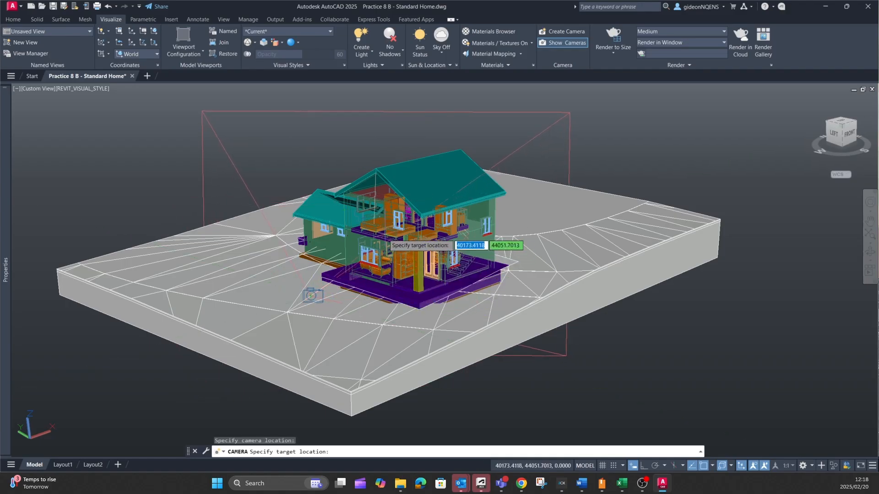
click(386, 236)
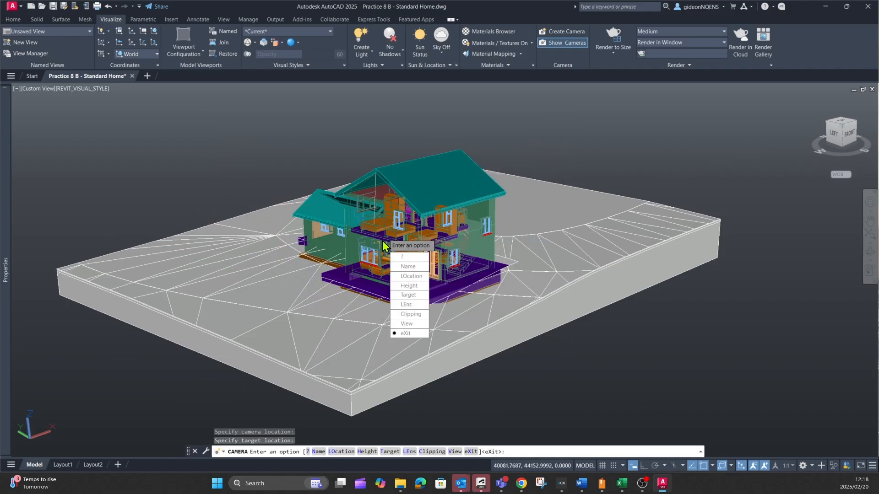
click(414, 347)
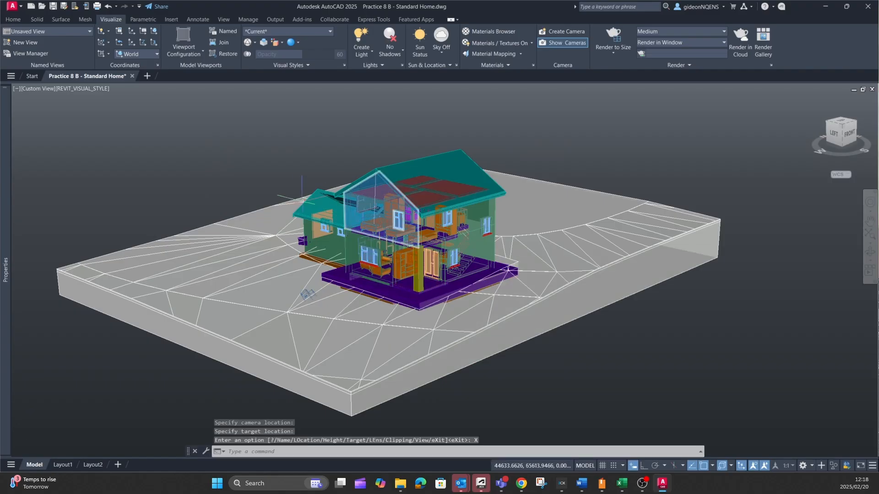
Preview the camera's view in the Hidden and Realistic visual styles and close the preview.
click(309, 296)
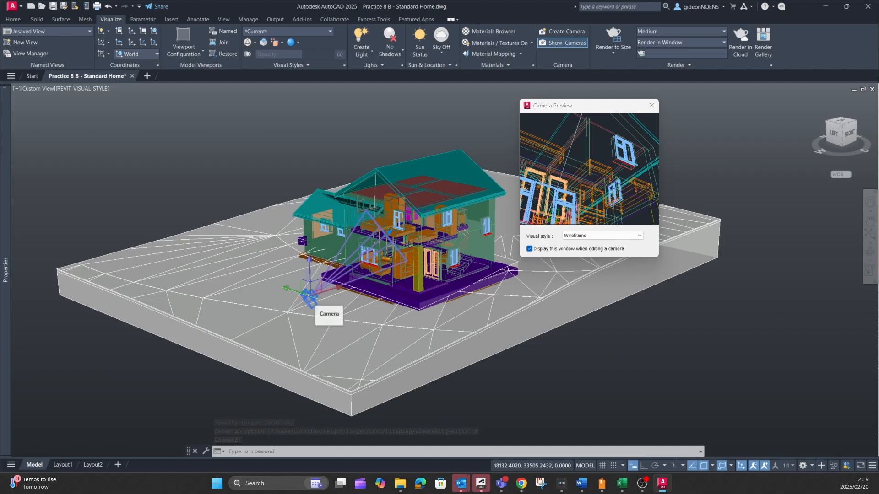
click(639, 236)
click(592, 249)
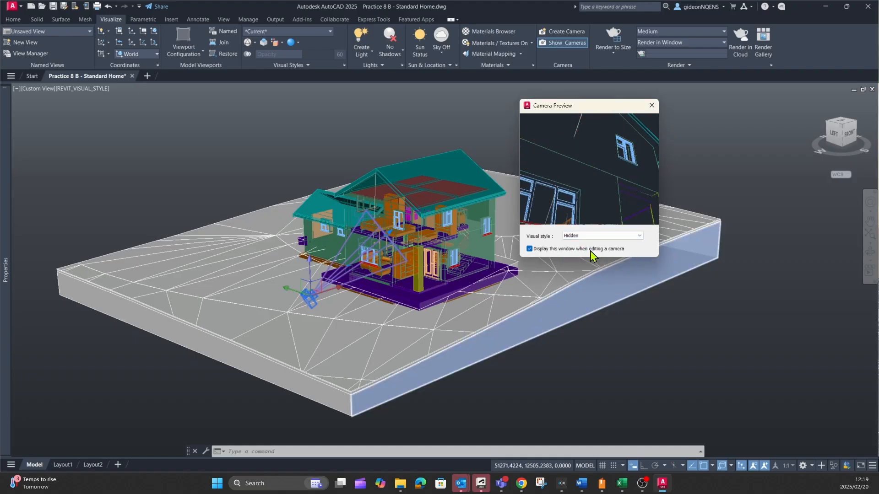
click(640, 236)
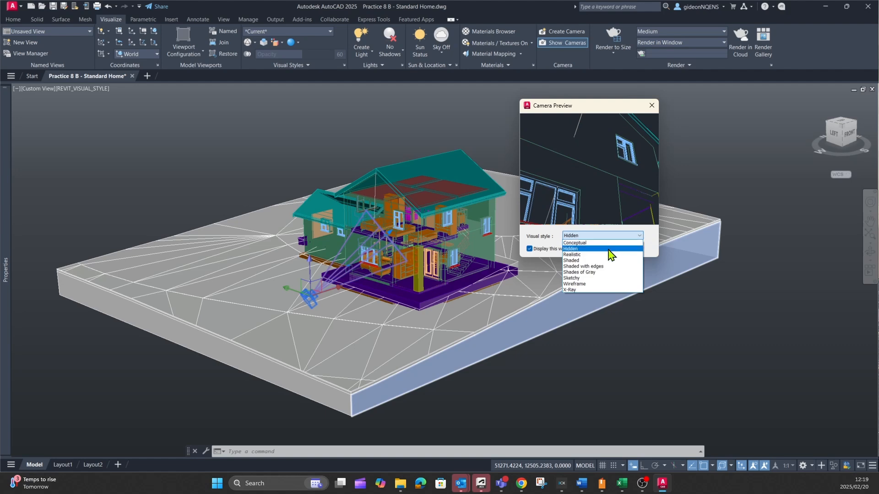
click(604, 255)
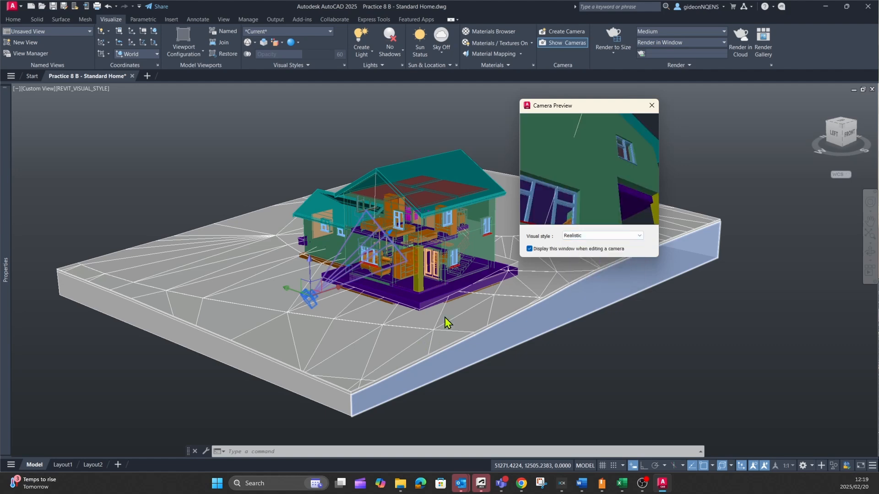
click(652, 106)
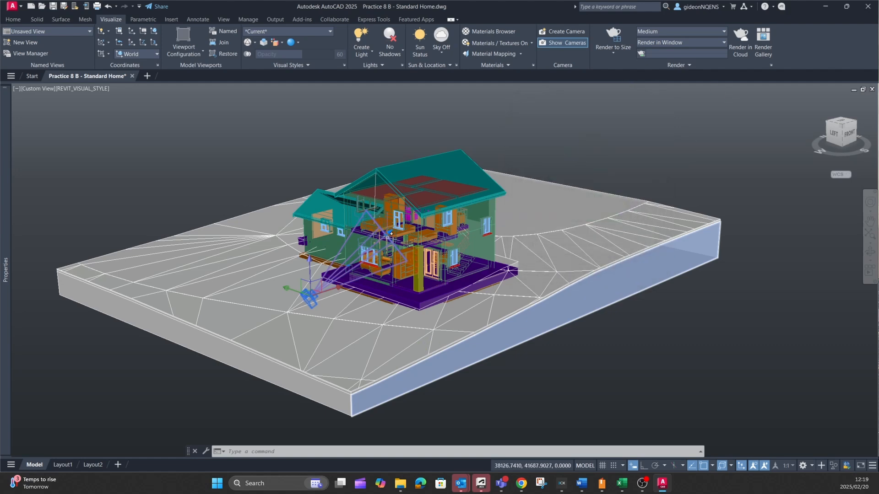
Raise the camera along the Z axis and move it about 9430 units away from the house along the X axis.
click(309, 270)
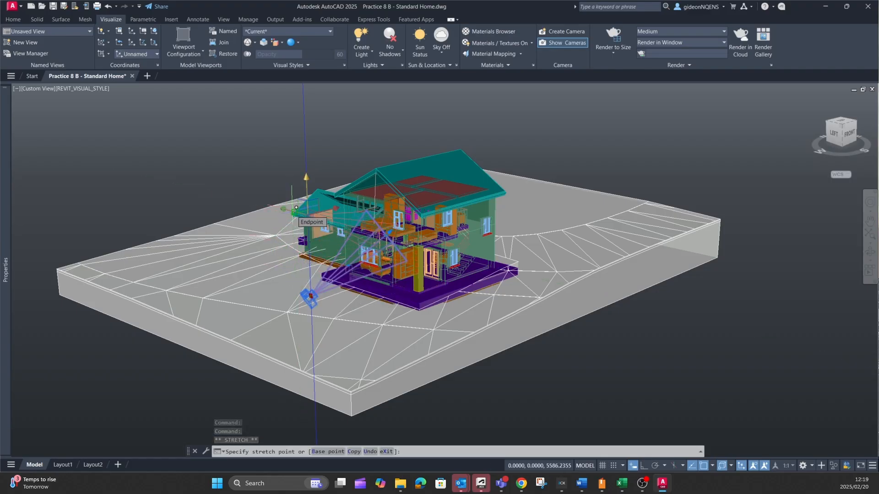
click(295, 216)
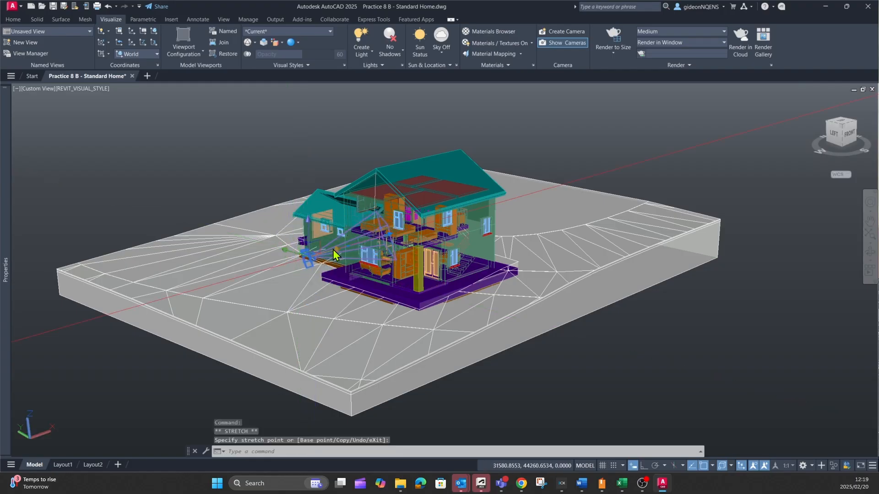
click(308, 258)
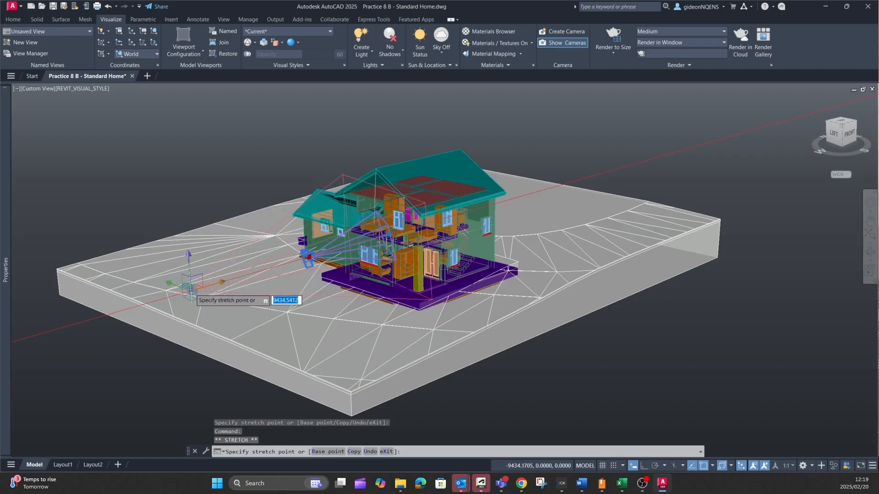
click(189, 290)
click(172, 289)
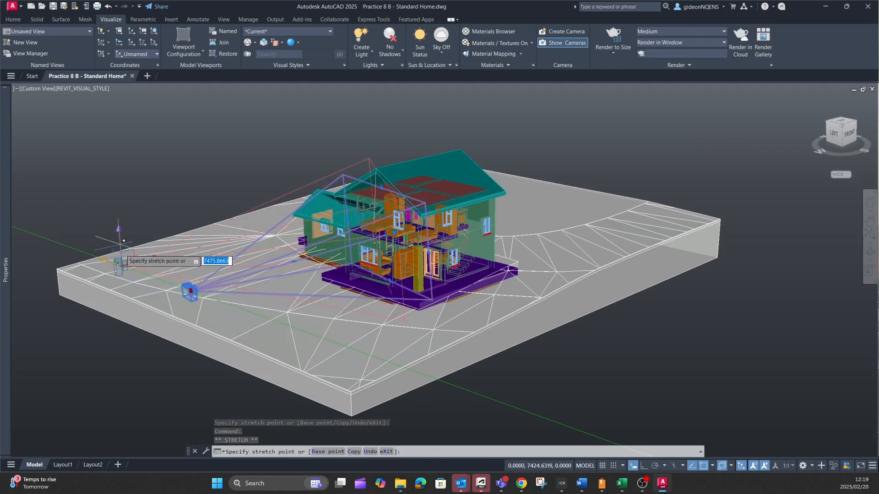
click(193, 288)
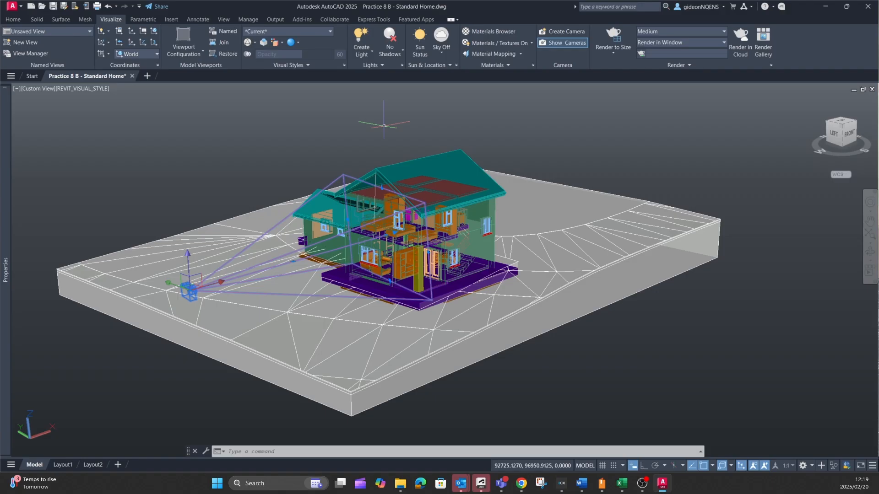
Widen the camera's field of view to take in the whole two-storey house and deselect the camera.
mouse_move(386, 235)
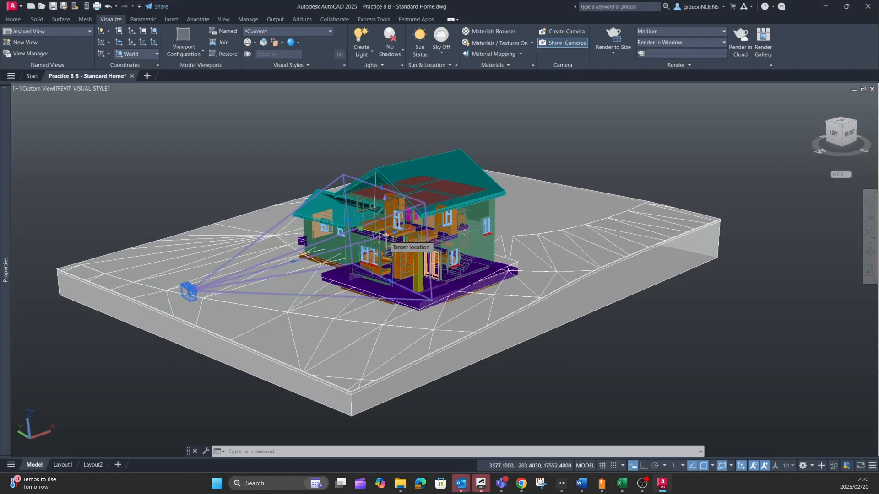
click(381, 187)
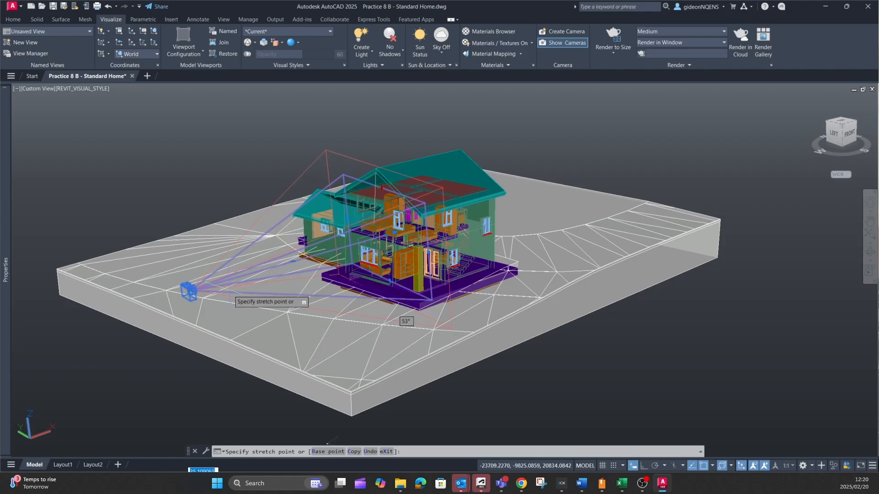
click(243, 380)
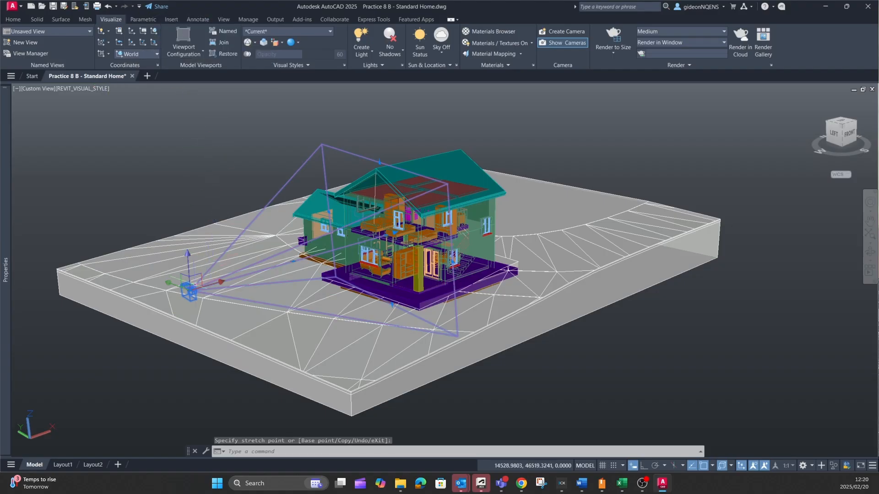
key(Escape)
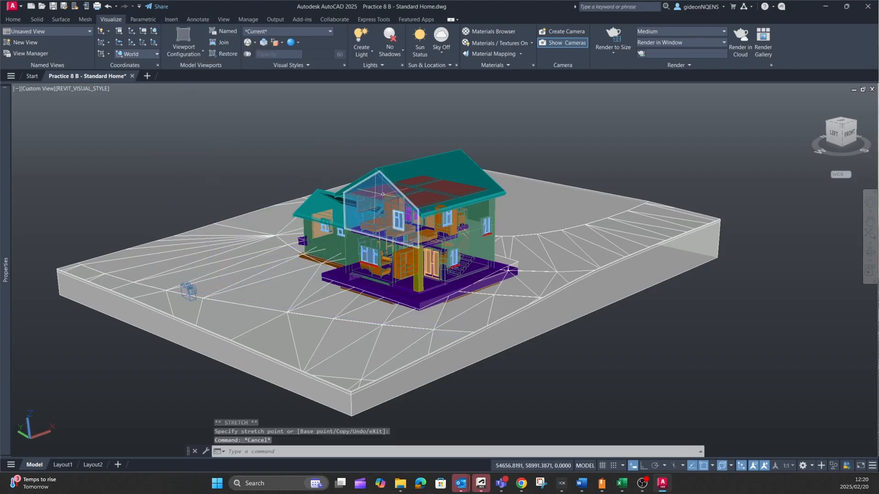
Preview the repositioned camera's view in the Conceptual and Wireframe visual styles.
click(190, 290)
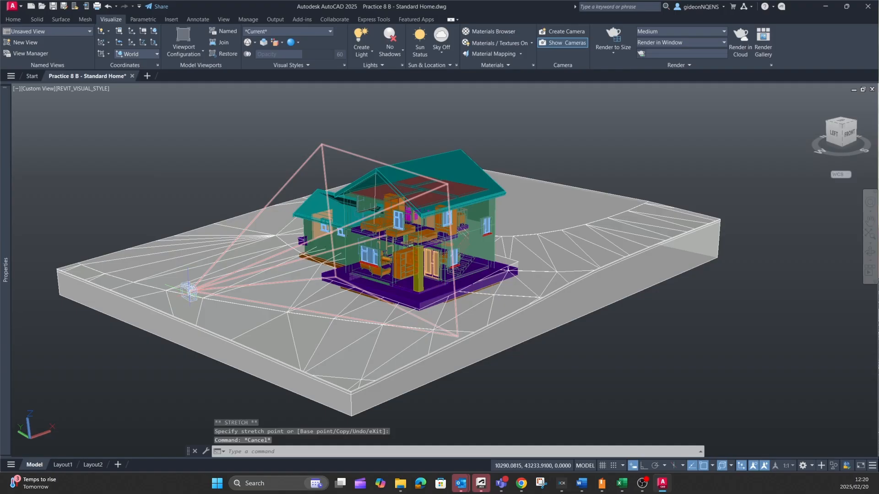
click(190, 290)
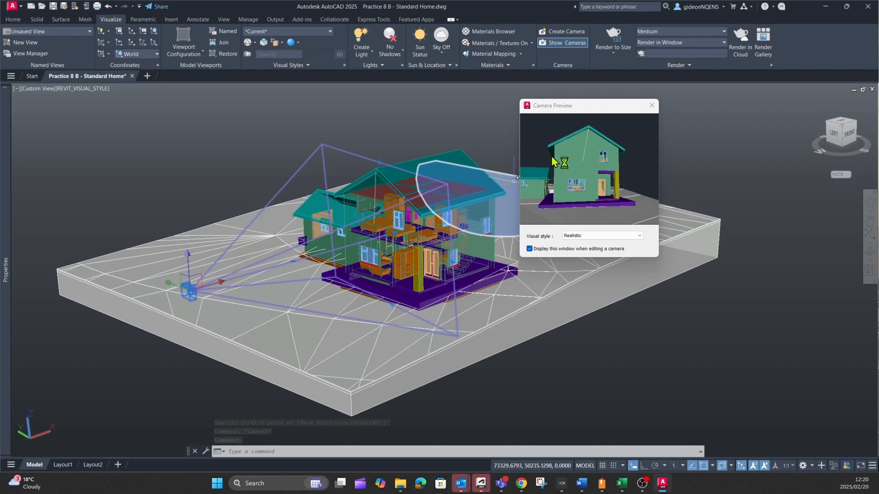
click(640, 237)
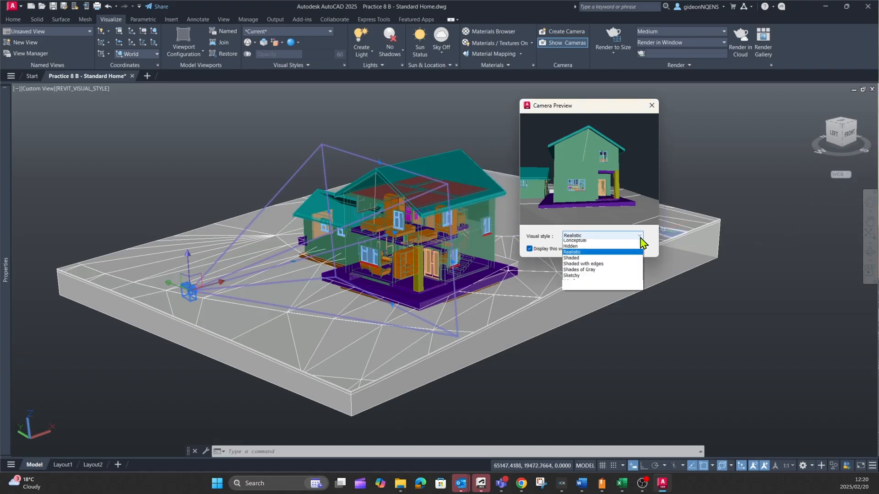
click(613, 243)
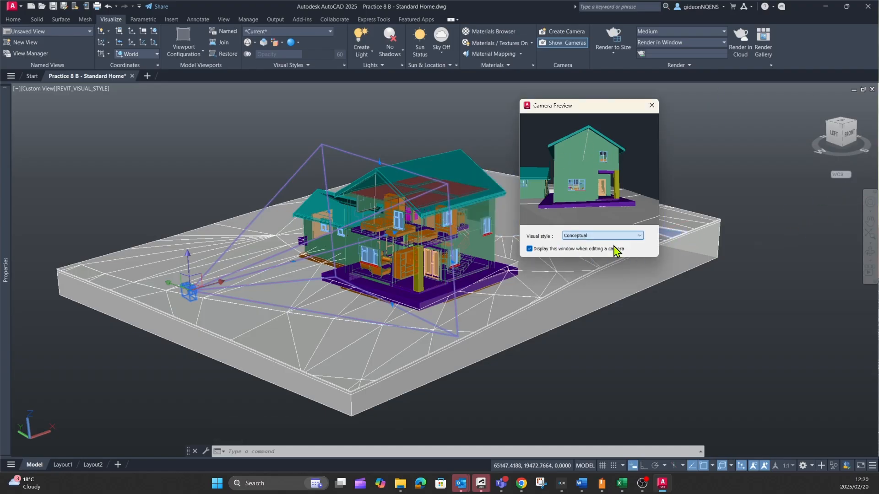
click(639, 236)
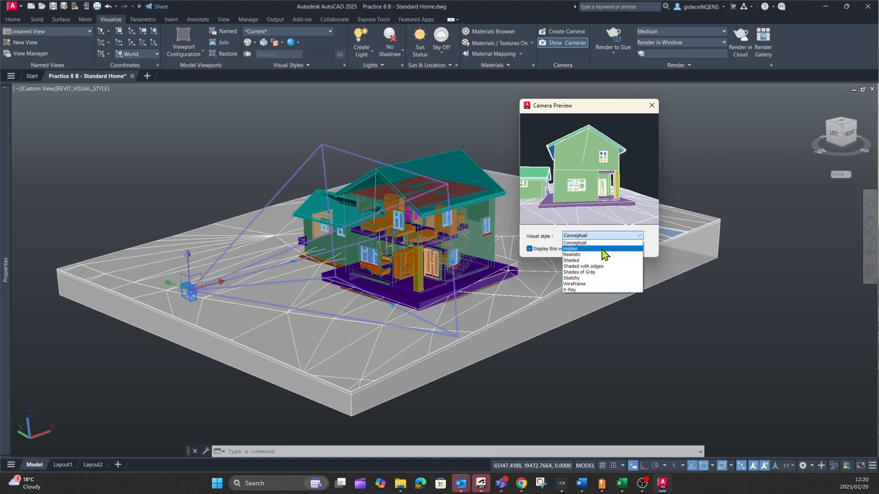
click(600, 285)
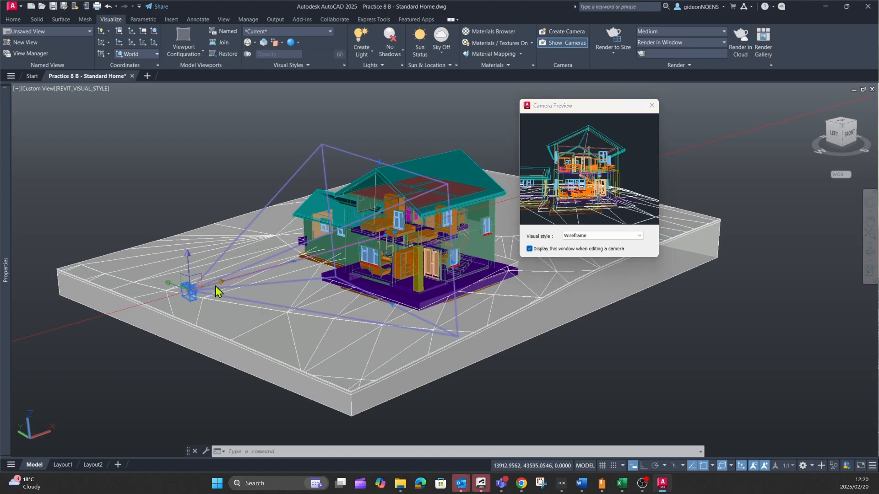
Move the camera closer to the house along the X axis and along the Y axis to the front corner by the yellow column.
click(190, 290)
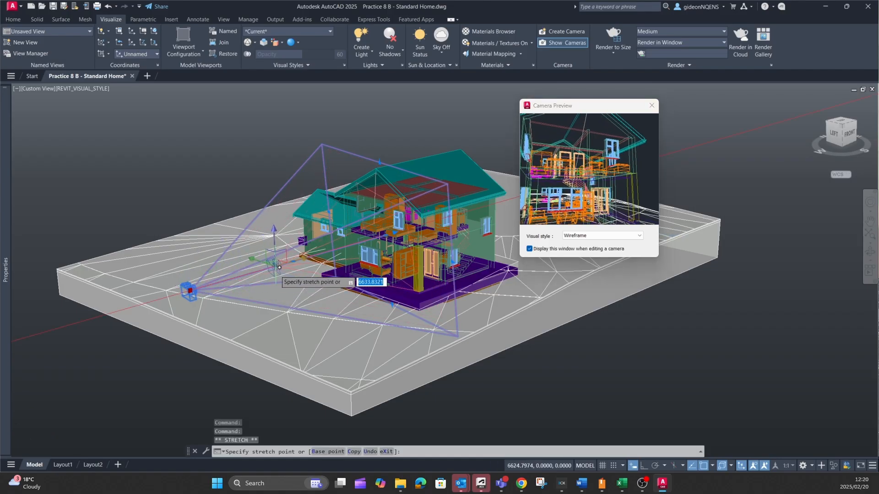
click(288, 259)
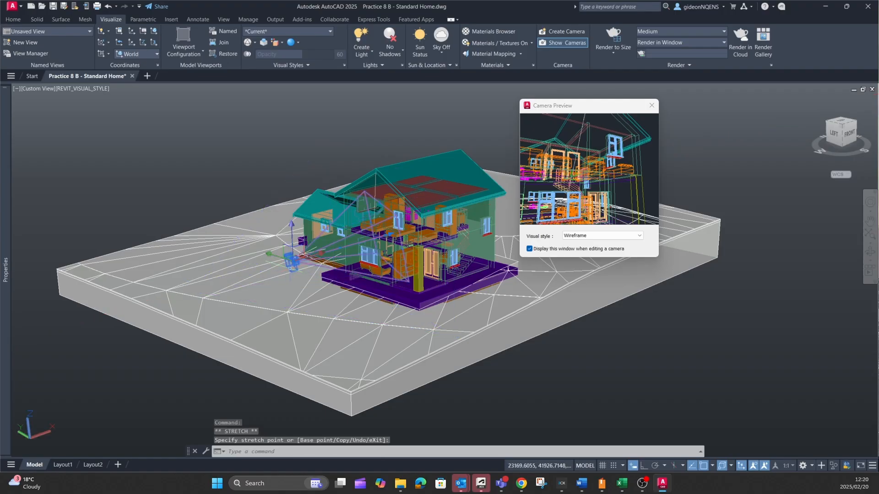
click(271, 258)
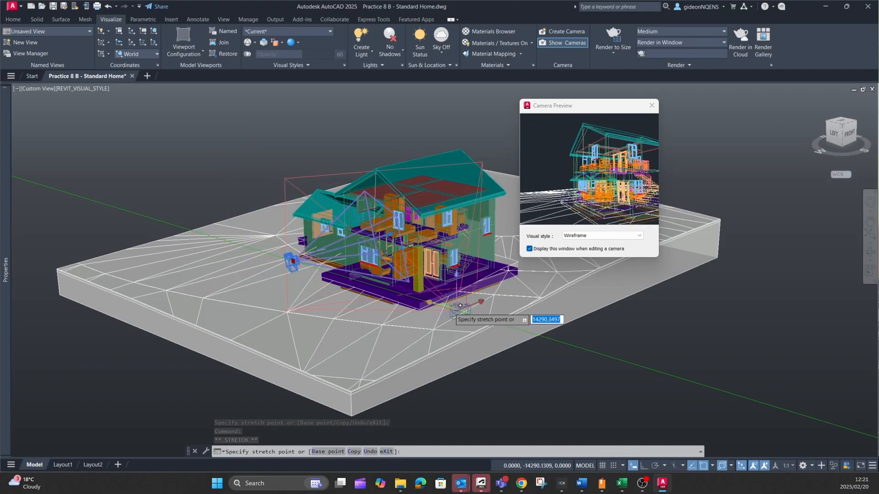
click(428, 300)
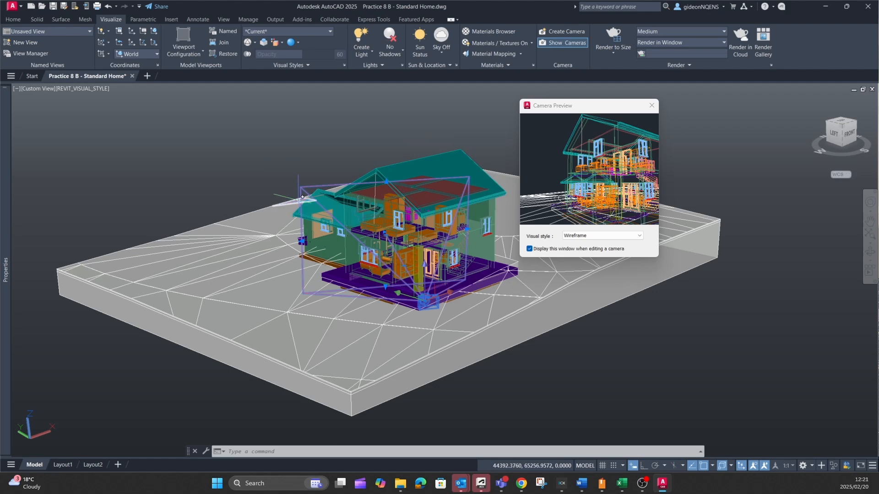
Turn off 3D object snap and widen the camera's field of view from the front corner.
click(387, 182)
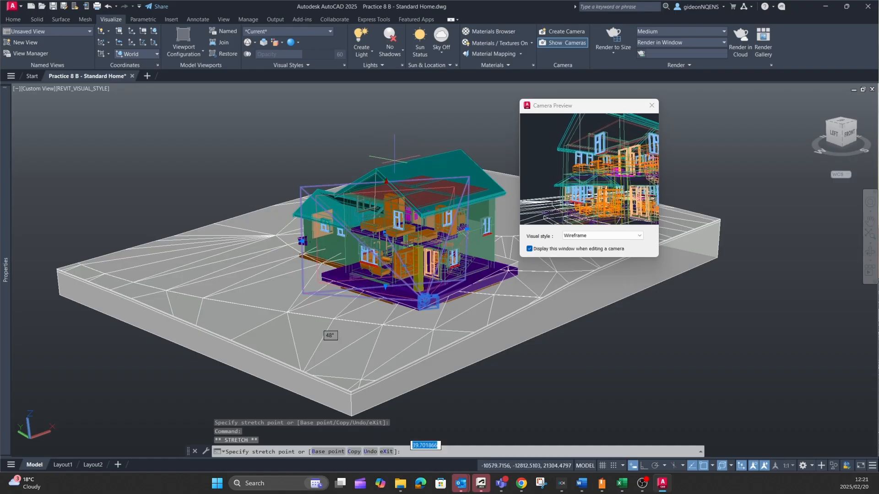
click(724, 466)
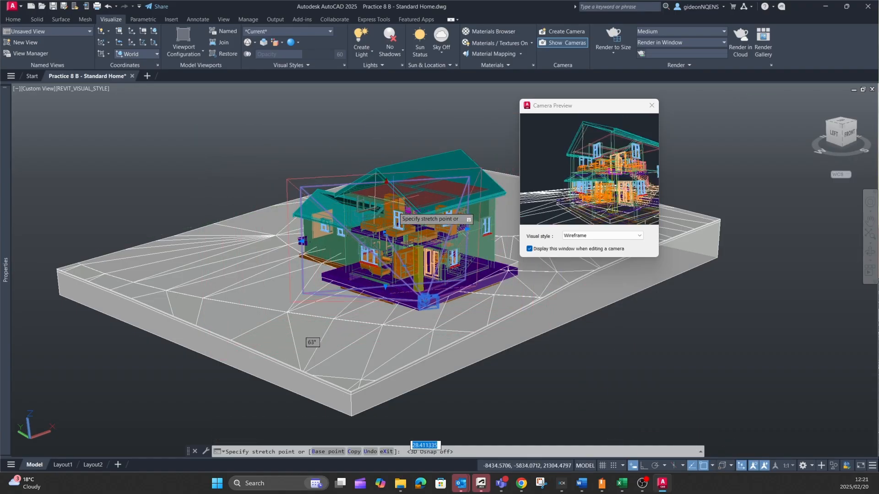
click(390, 223)
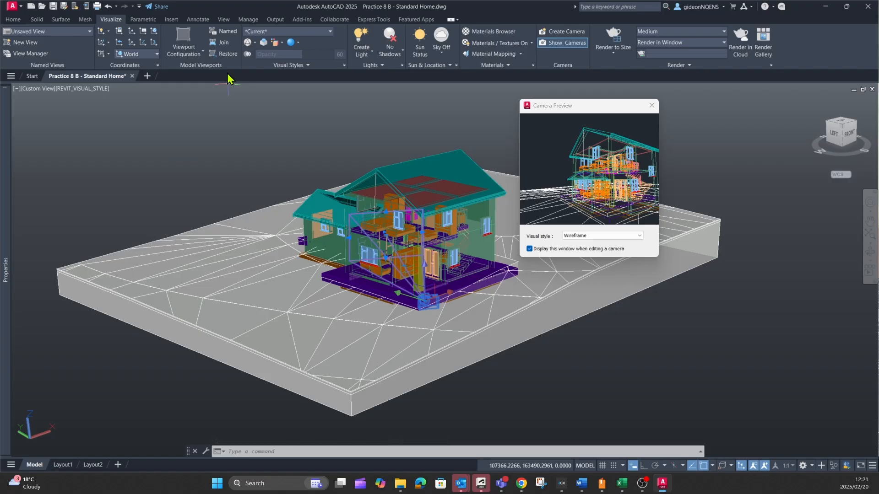
Close the camera preview and create a new camera beyond the garage end of the site, aimed at the house.
click(650, 107)
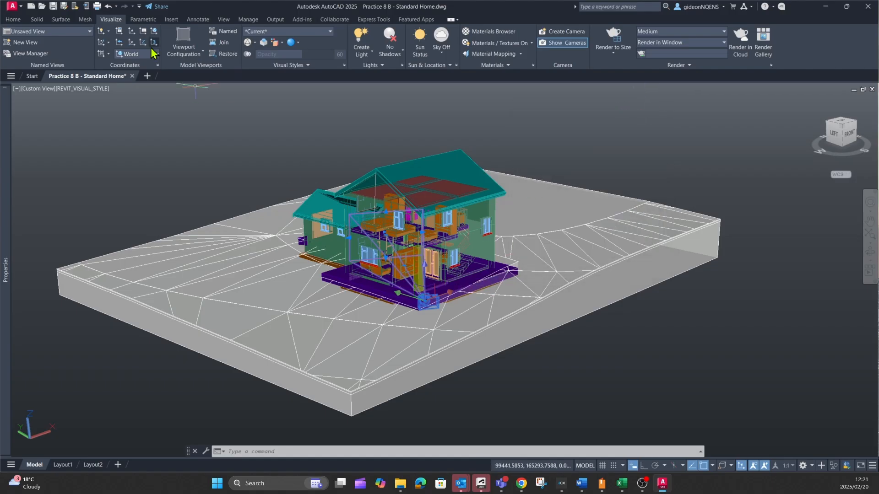
click(559, 32)
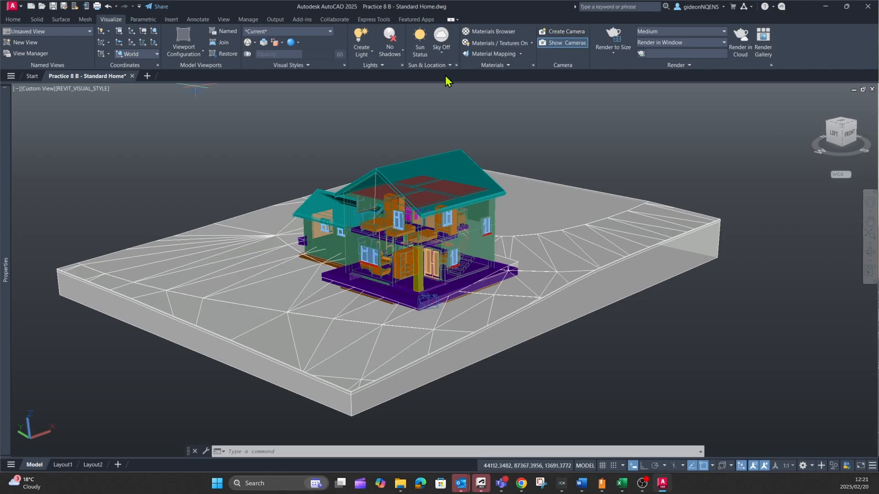
click(232, 141)
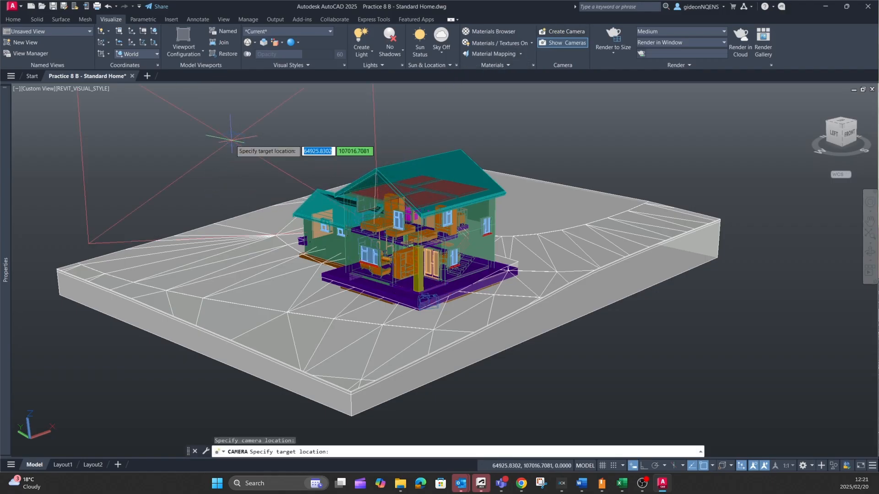
click(344, 228)
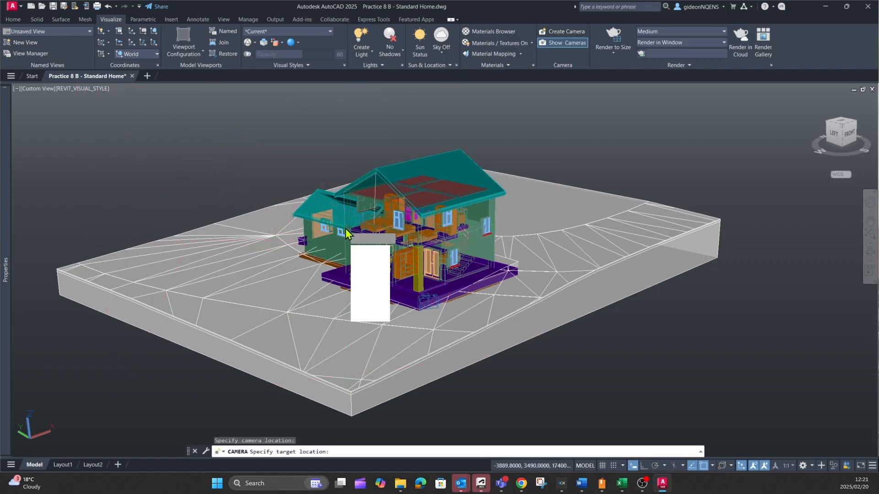
click(368, 326)
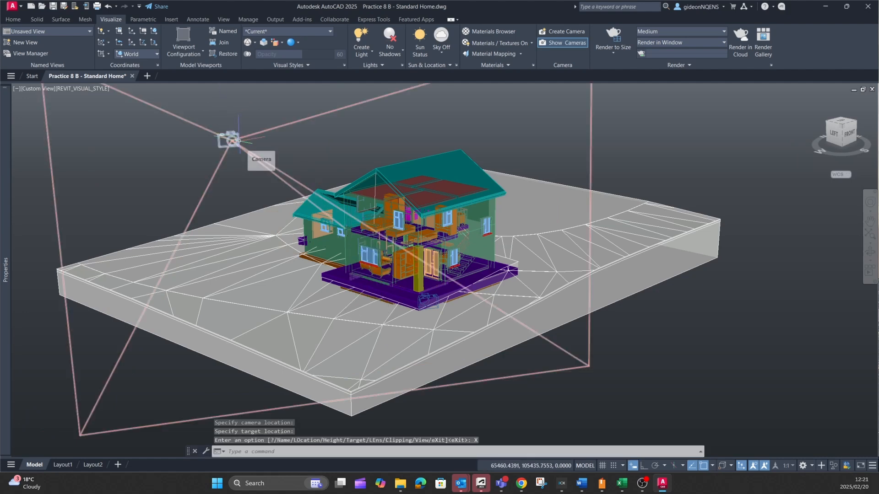
Move the new camera along the Y axis to the near edge of the site and raise it along the Z axis.
click(232, 139)
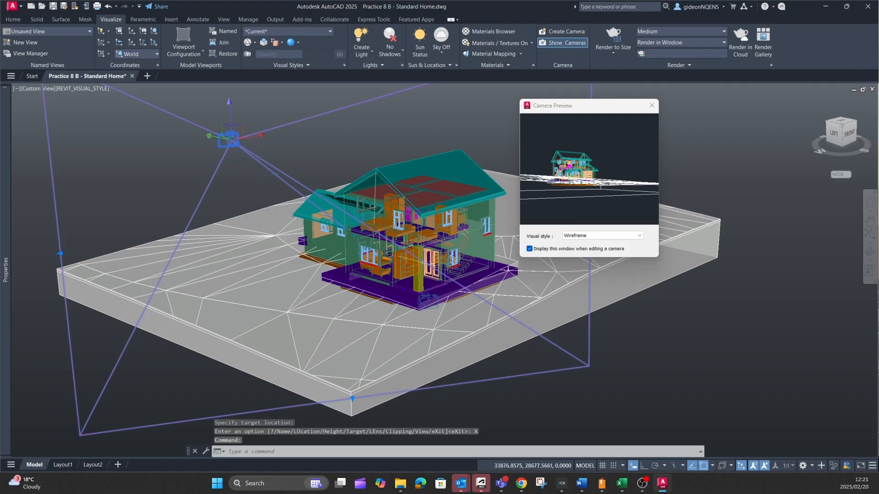
scroll(267, 221, up, 1)
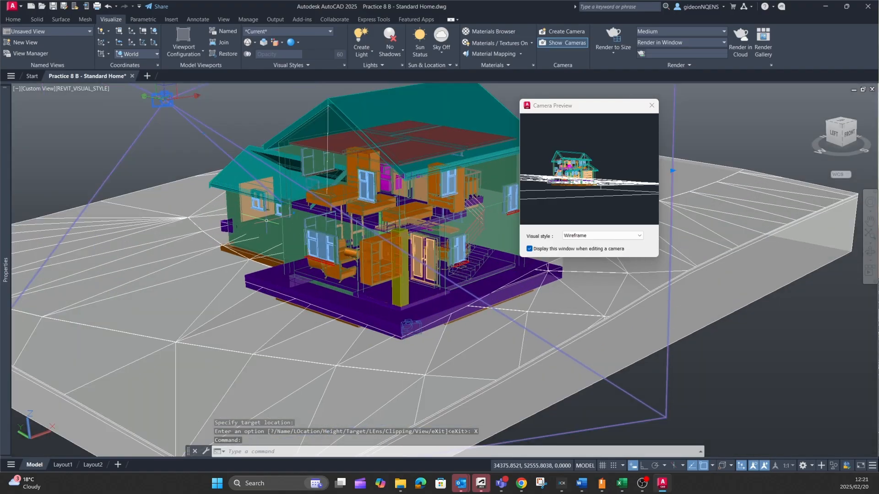
scroll(266, 221, down, 4)
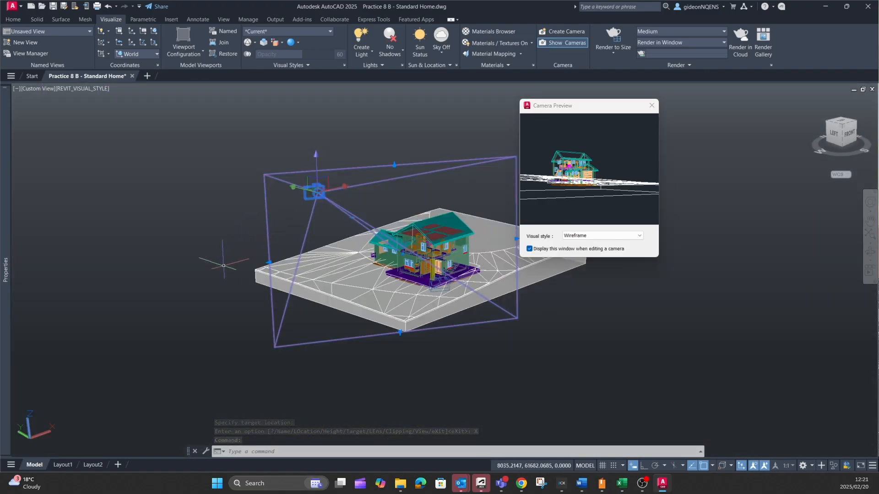
shift+middle_drag(225, 264, 393, 257)
scroll(384, 261, down, 3)
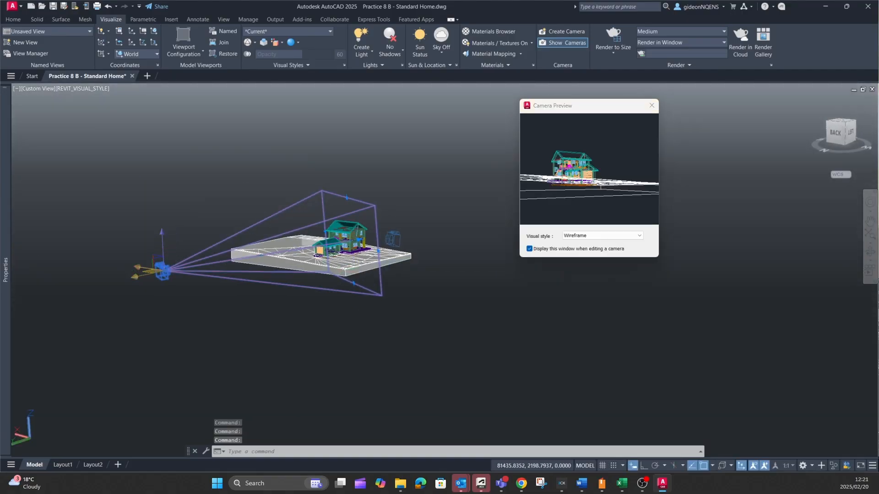
click(164, 270)
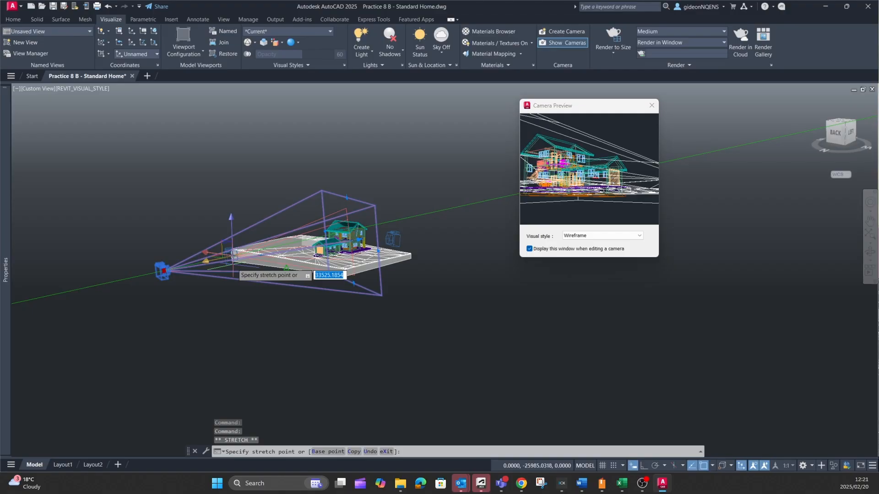
click(236, 254)
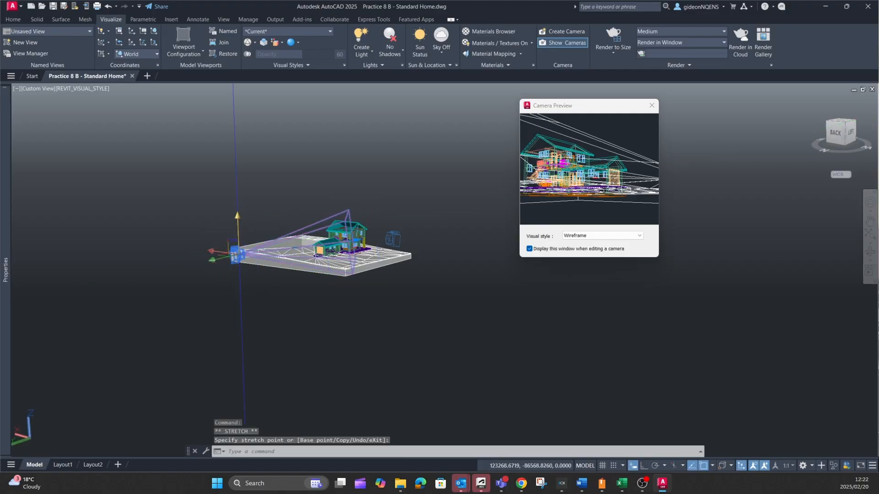
click(238, 238)
click(237, 215)
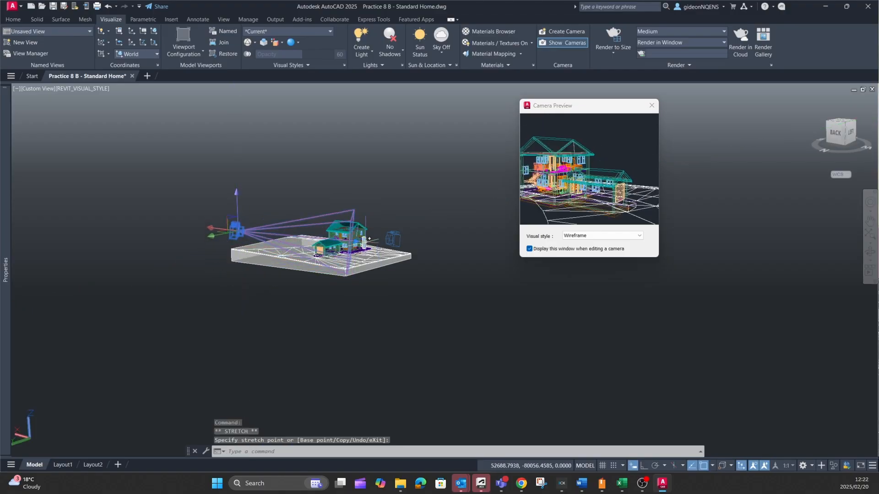
Move the new camera along the X axis until its preview frames the two-storey part of the house.
scroll(370, 239, up, 5)
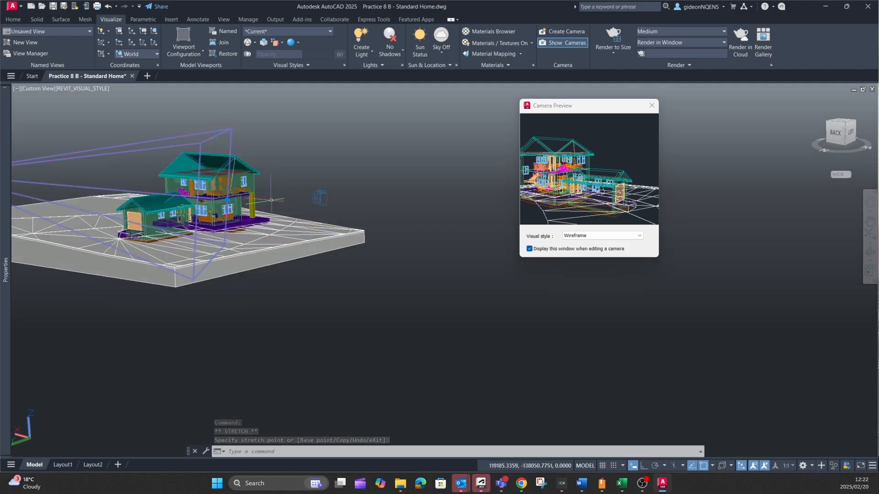
scroll(257, 209, down, 2)
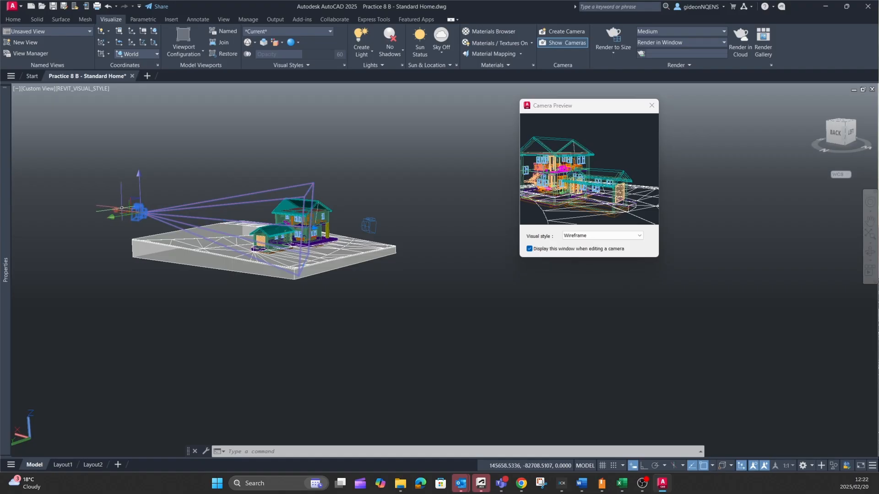
click(140, 212)
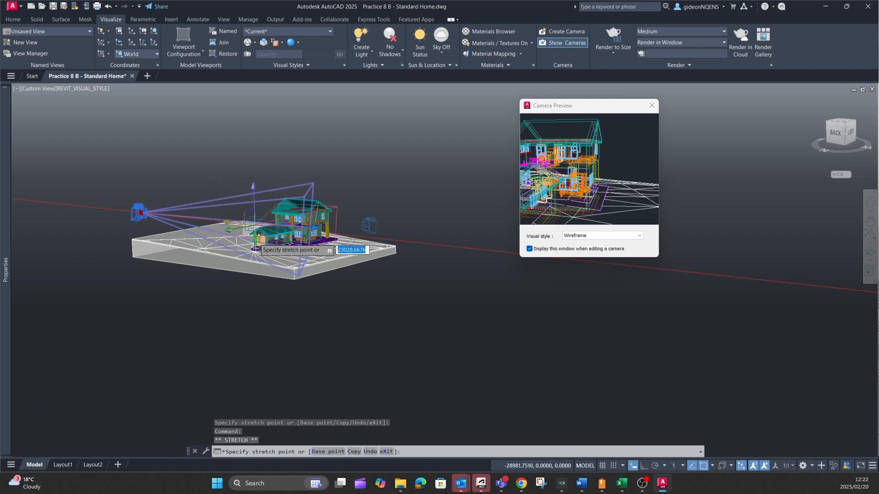
click(258, 236)
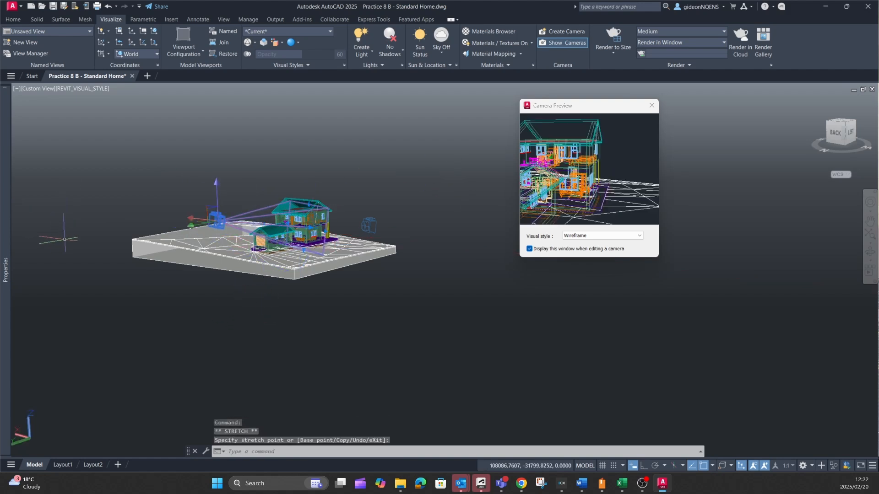
Examine the new camera's position, lens and clipping properties, and close the properties and the camera preview.
mouse_move(11, 278)
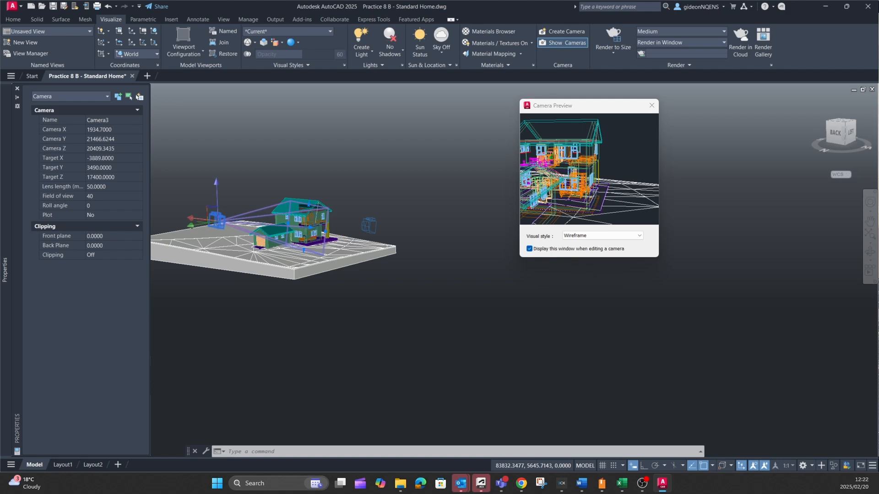
click(17, 89)
click(652, 105)
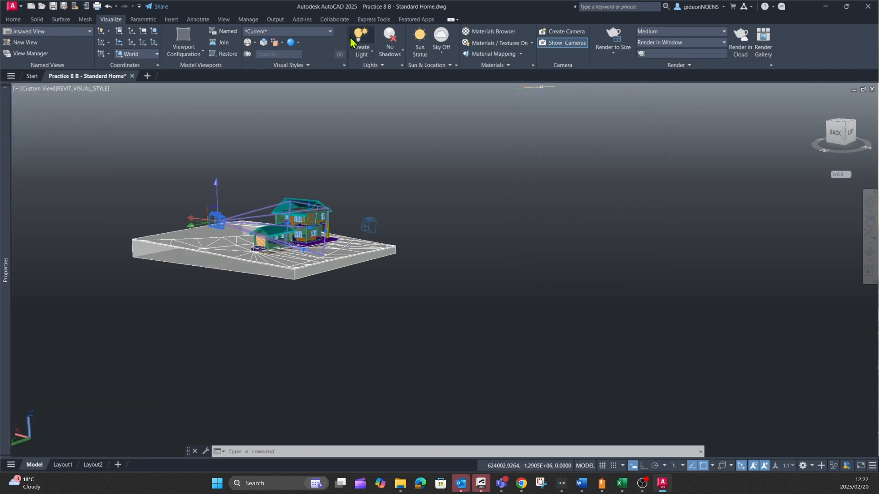
Display the model in the 2D Wireframe visual style from the top view.
click(14, 20)
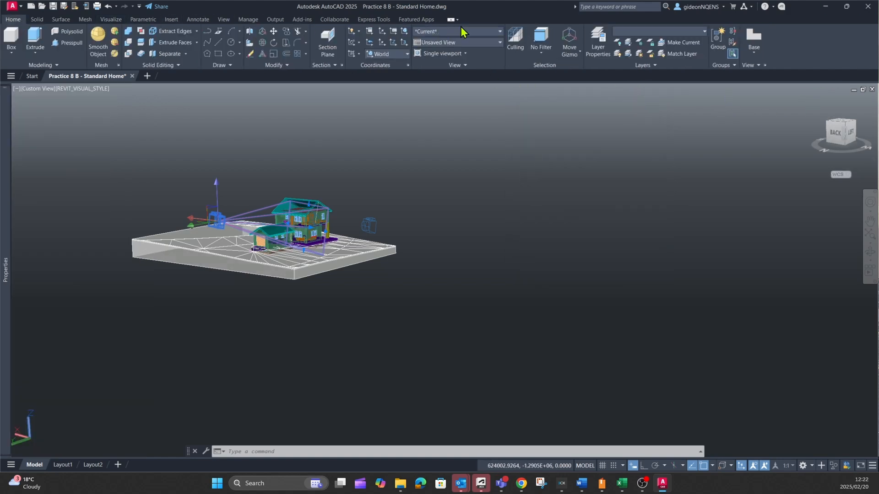
click(498, 31)
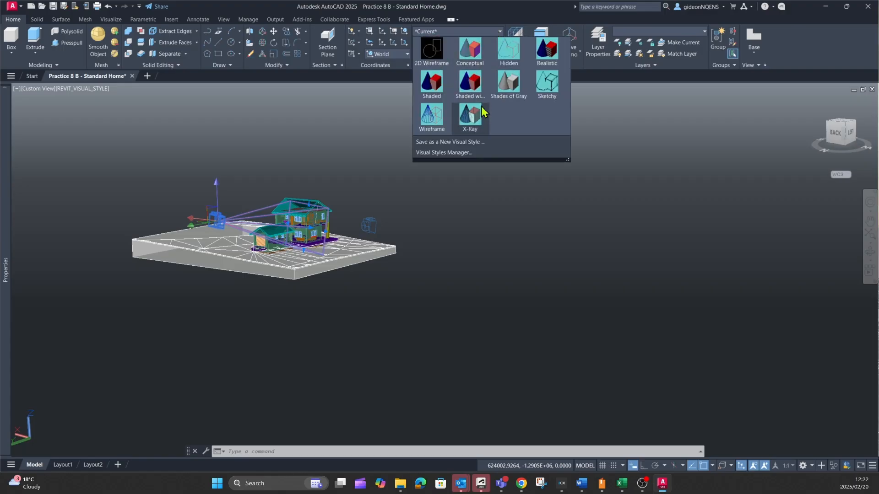
click(433, 51)
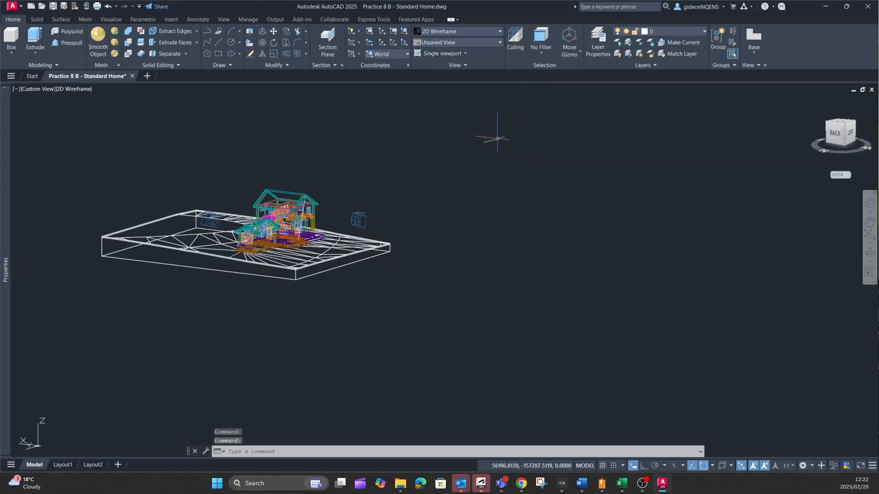
click(840, 124)
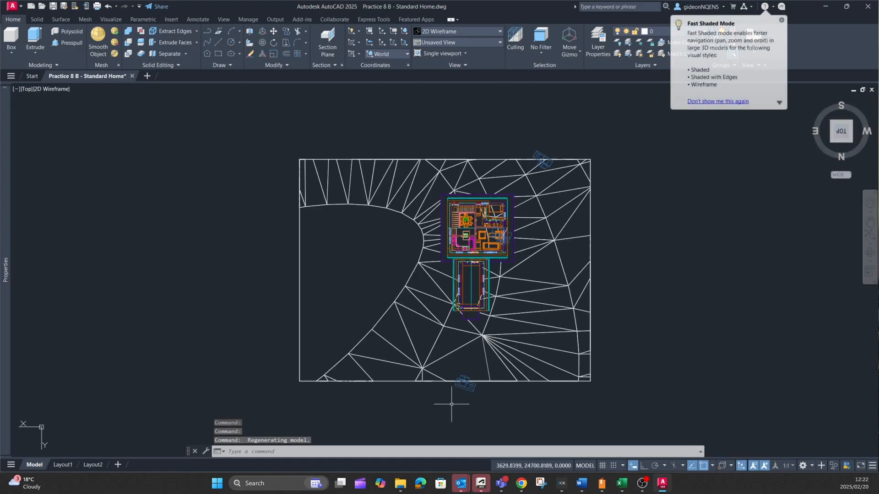
Widen the front camera's field of view to 35°, shift the camera with its target along the X axis, and deselect both cameras.
click(465, 385)
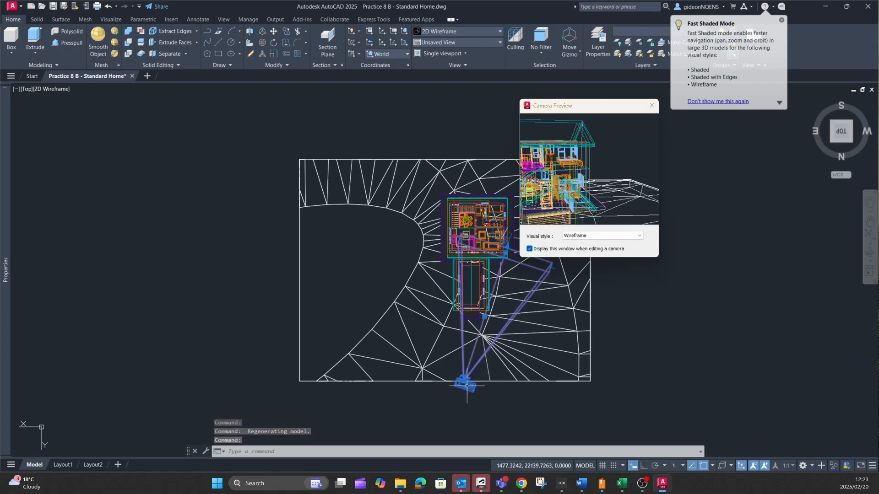
click(652, 106)
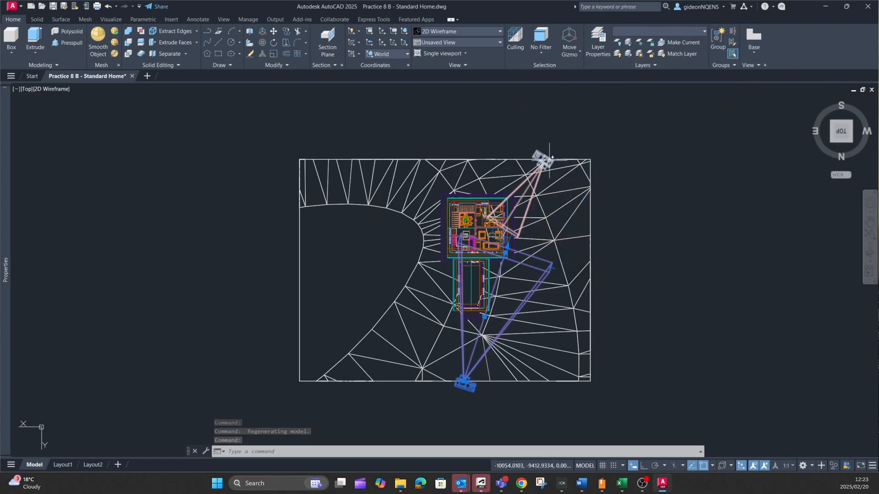
click(550, 163)
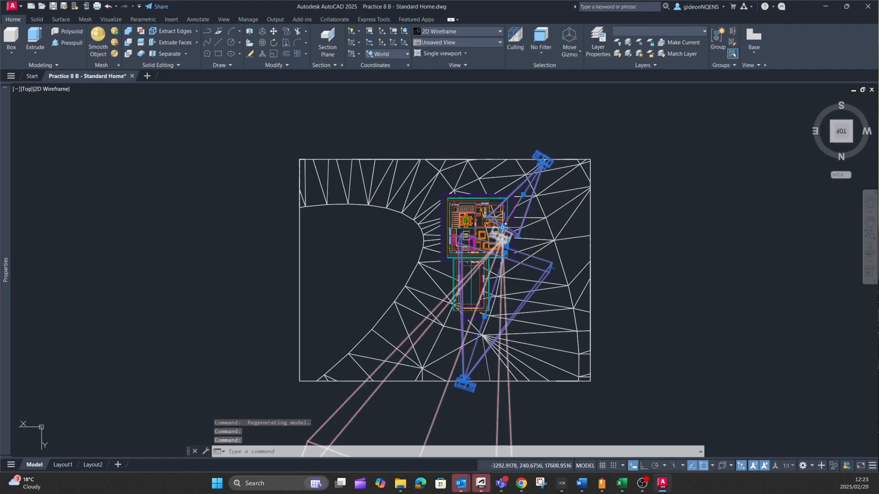
click(502, 227)
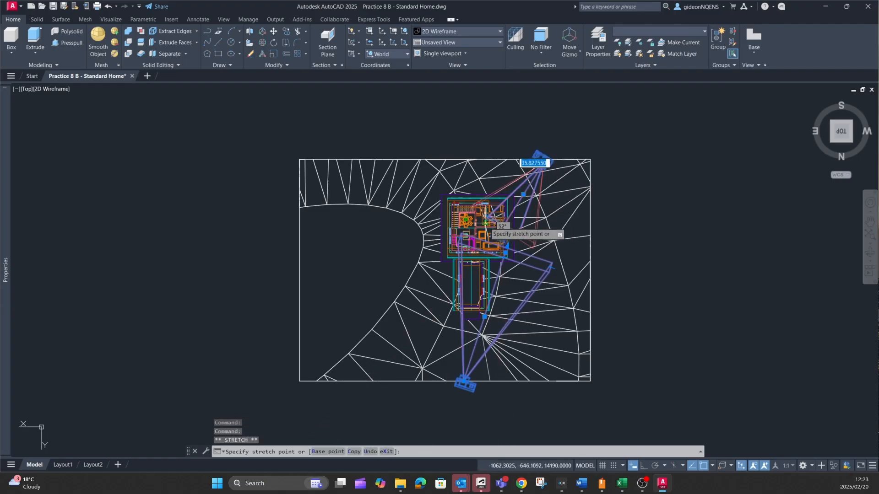
click(474, 211)
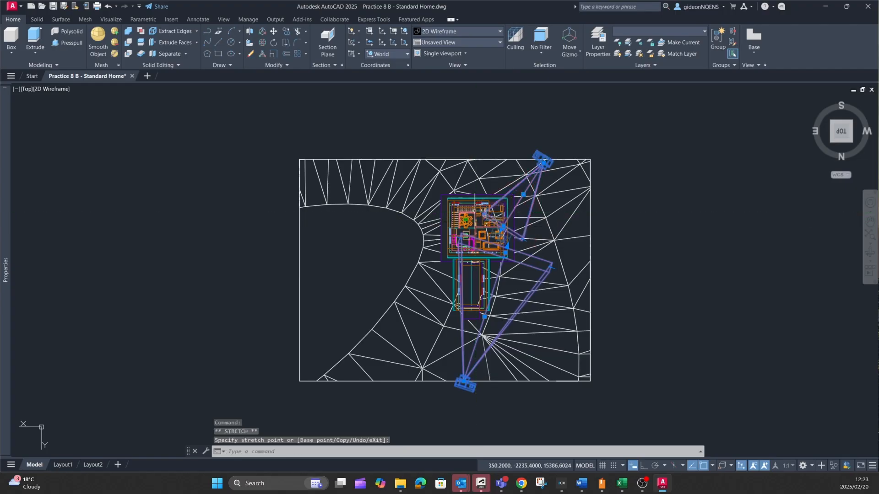
click(523, 195)
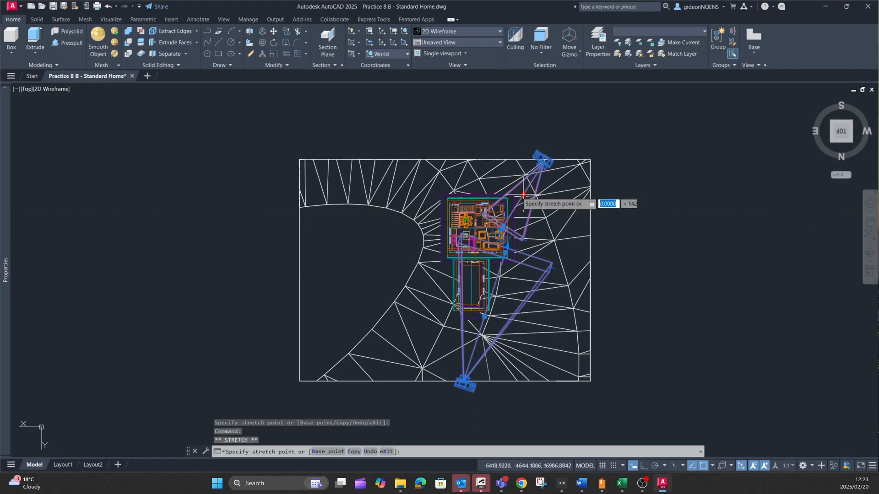
click(499, 192)
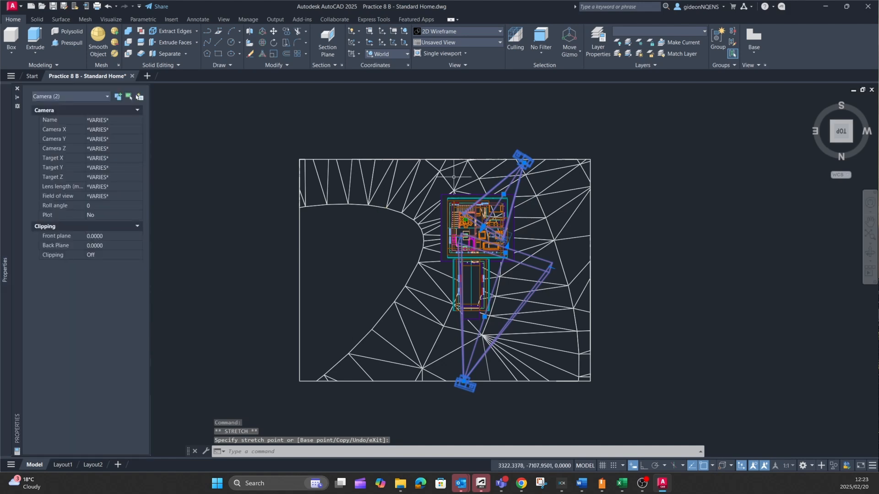
key(Escape)
Set the front camera's clipping to Back on and move its preview window clear of the camera in the plan.
click(527, 160)
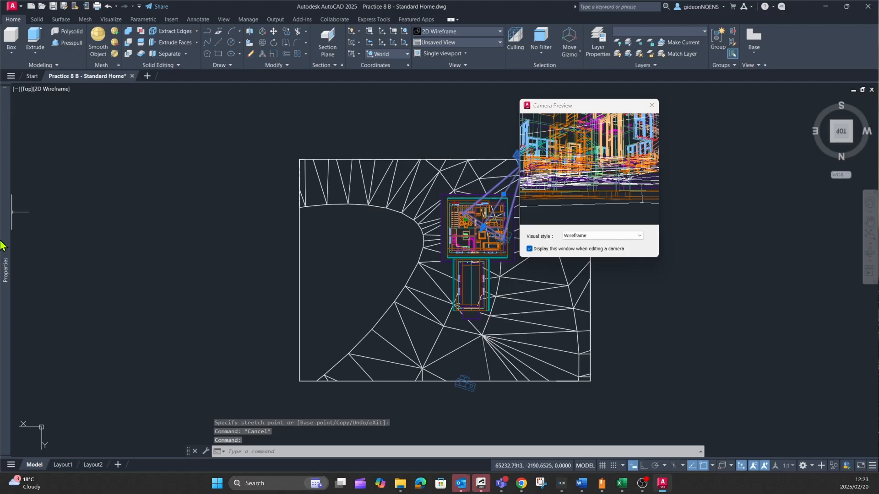
mouse_move(3, 249)
click(111, 256)
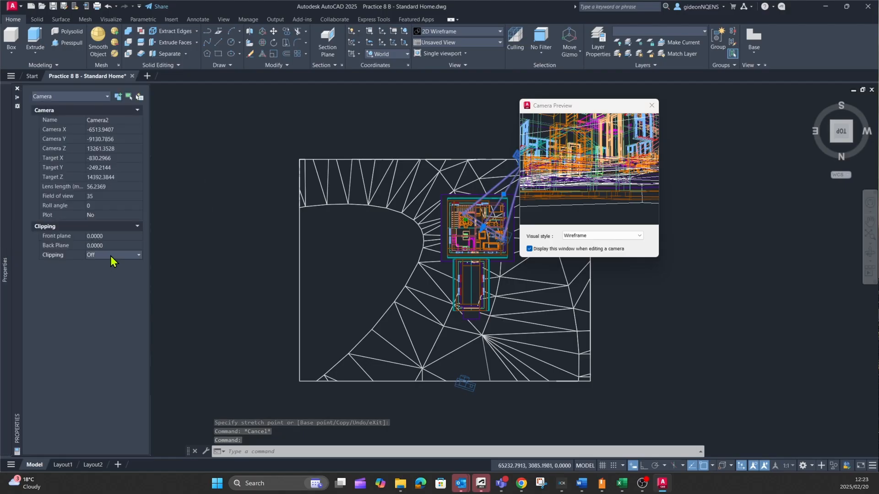
click(139, 255)
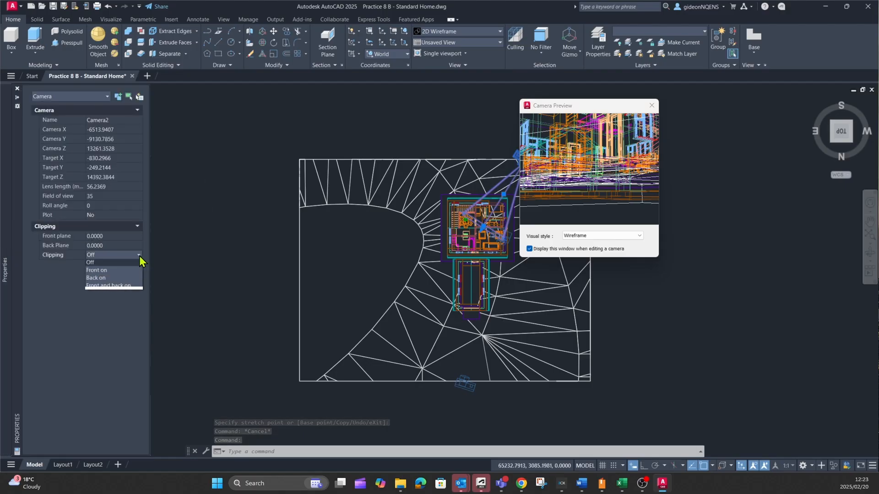
click(125, 280)
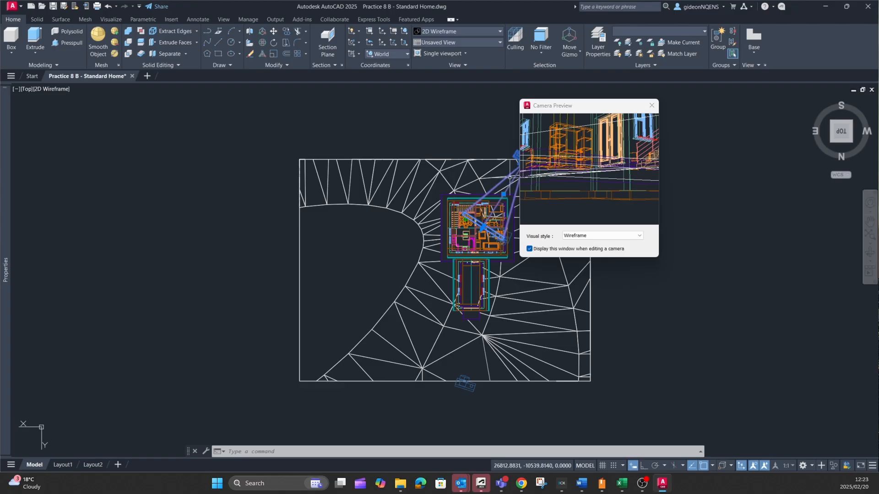
drag(600, 110, 708, 129)
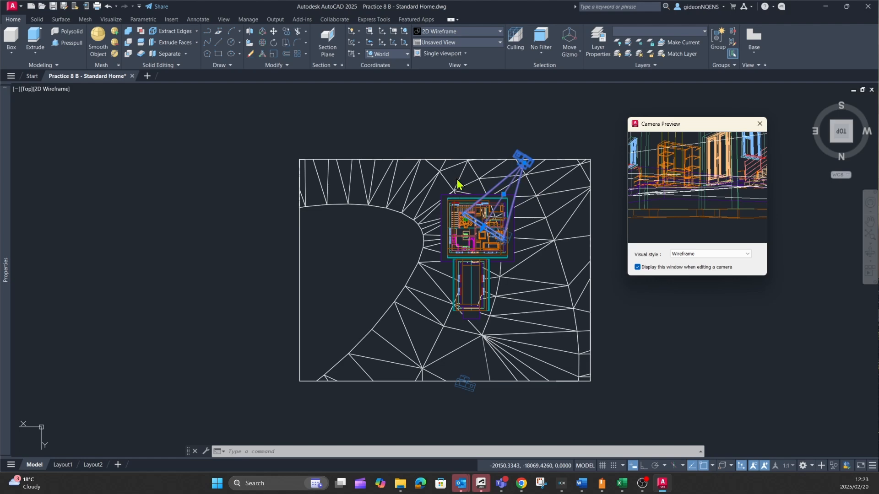
mouse_move(4, 271)
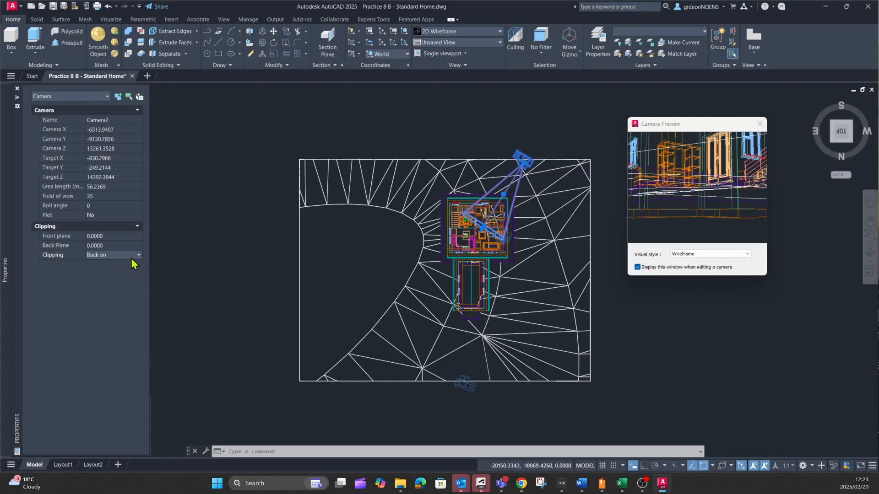
Set the front camera's clipping to Front on and its preview's visual style to Realistic.
click(136, 256)
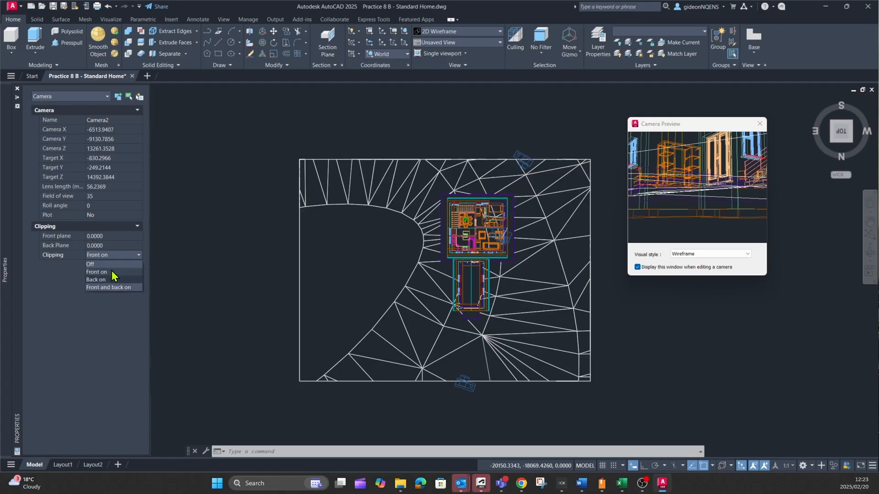
click(112, 272)
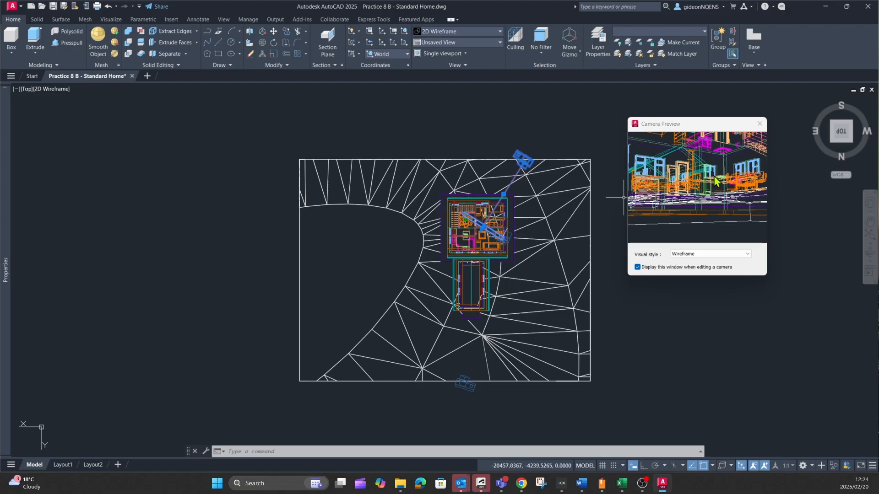
click(747, 255)
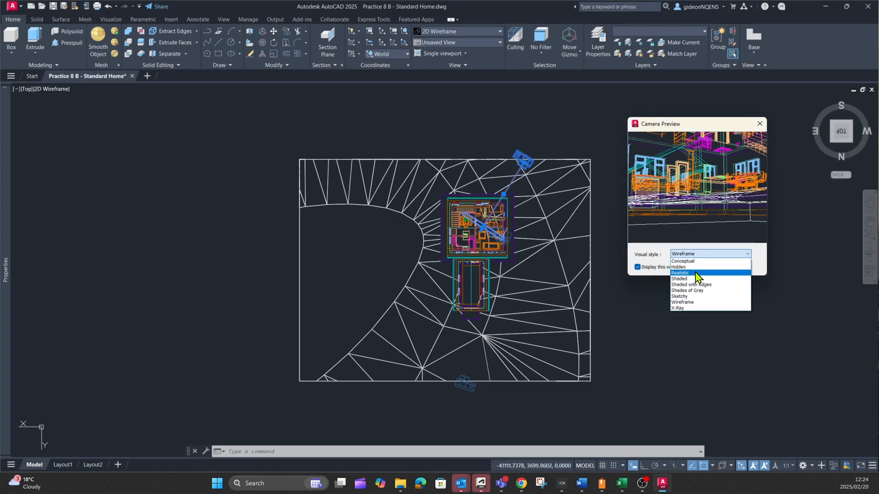
click(696, 273)
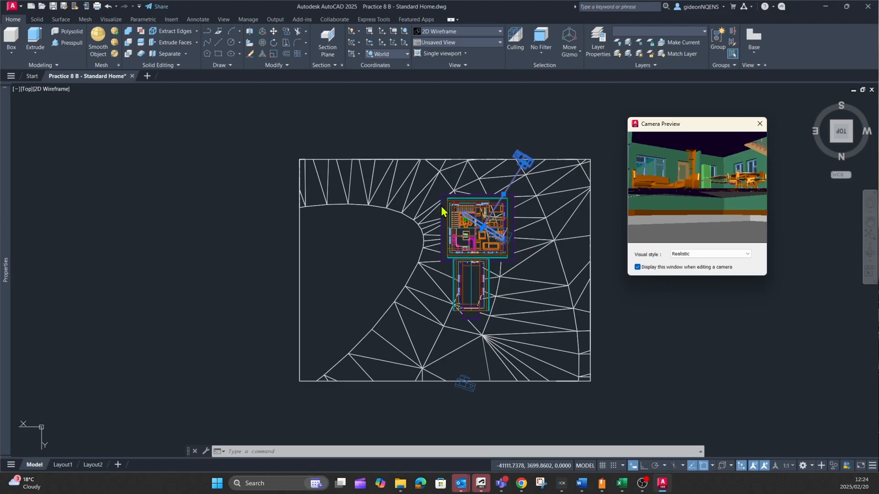
Set the front camera's clipping to Back on.
mouse_move(5, 263)
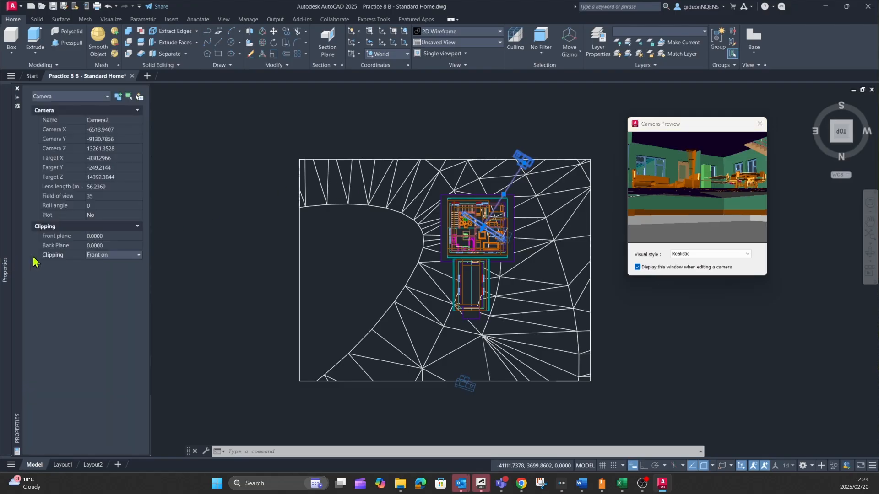
click(138, 255)
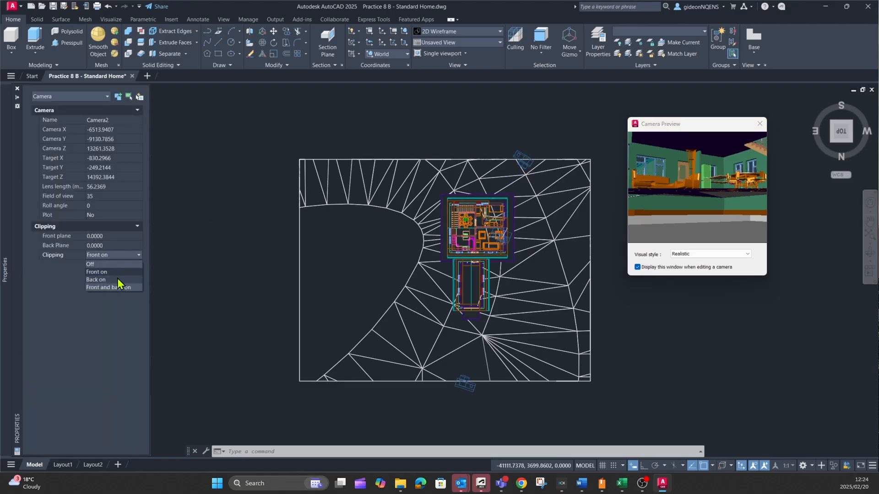
click(118, 280)
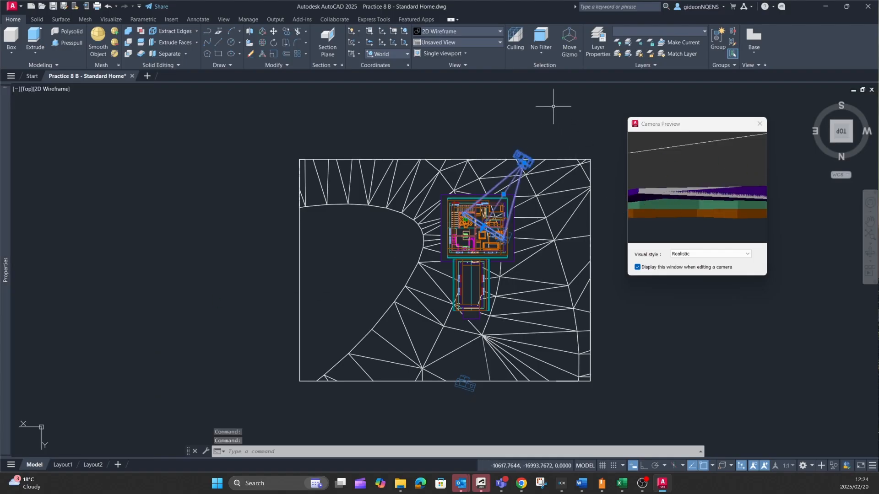
Move the front camera closer to the house, and shift the camera together with its target further into the building.
click(524, 163)
click(524, 162)
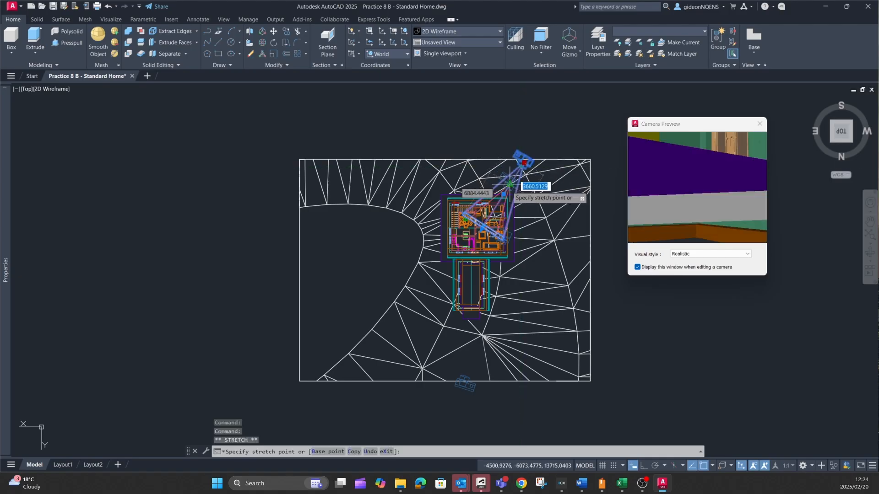
click(509, 183)
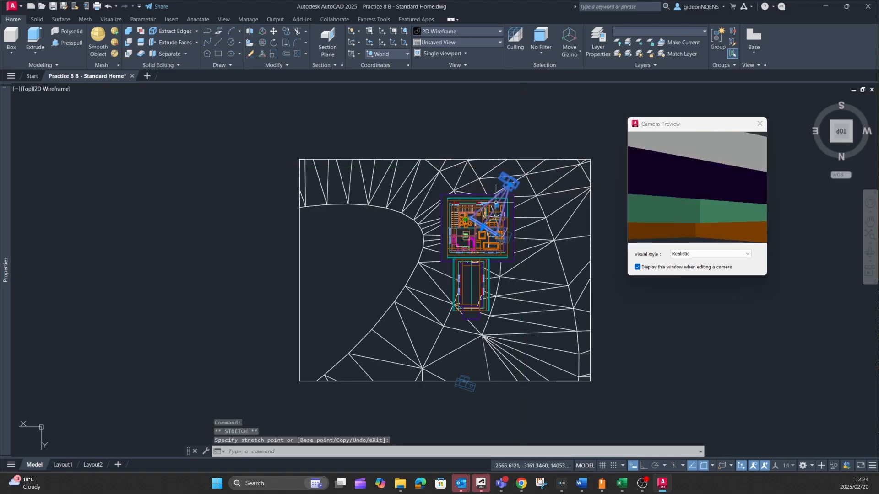
click(497, 206)
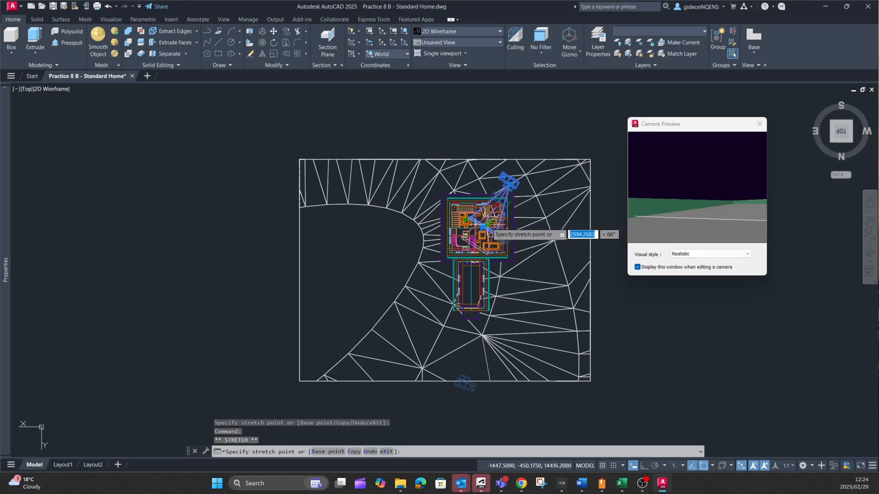
click(484, 227)
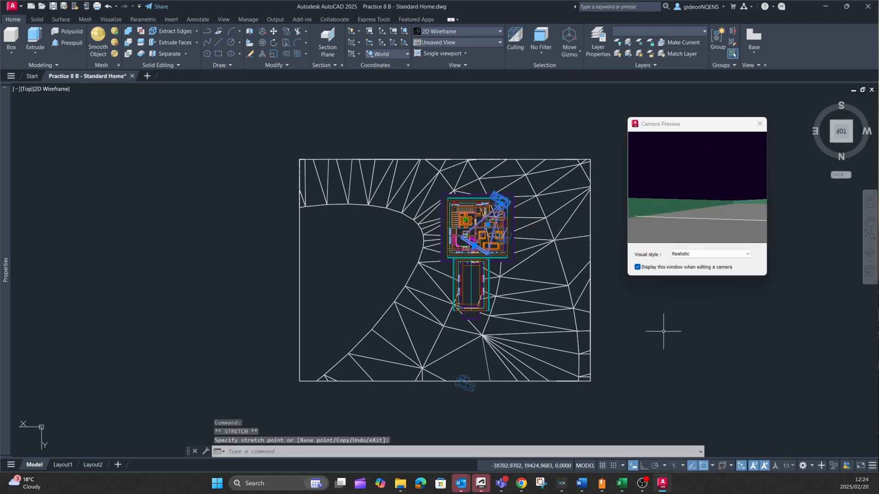
Set the camera preview's visual style to Wireframe and show the house and its camera in an oblique 3D view from the left side.
click(749, 254)
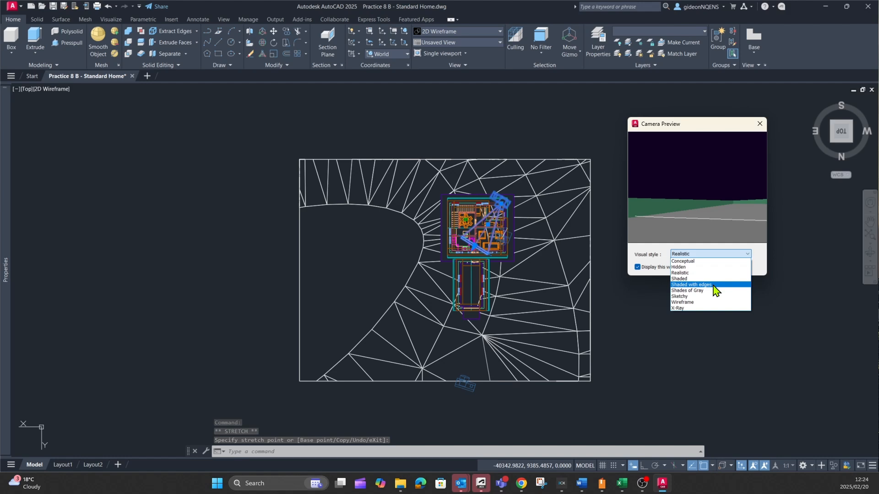
click(706, 302)
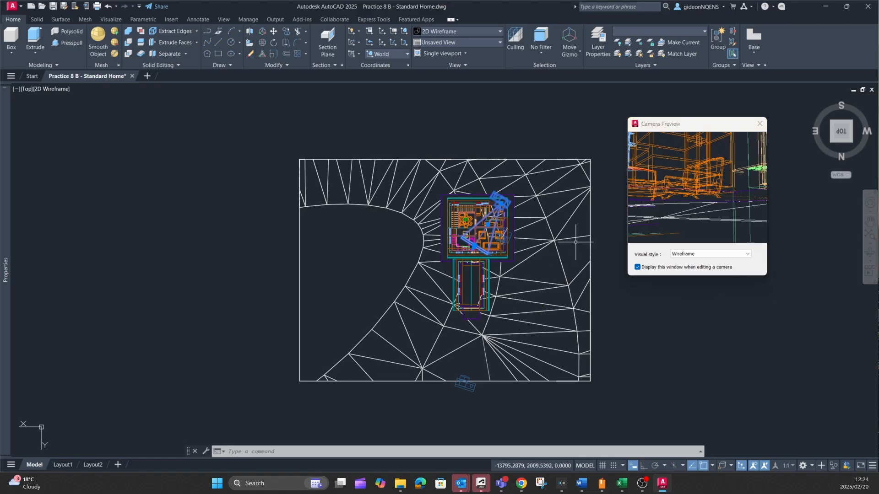
shift+middle_drag(686, 182, 527, 181)
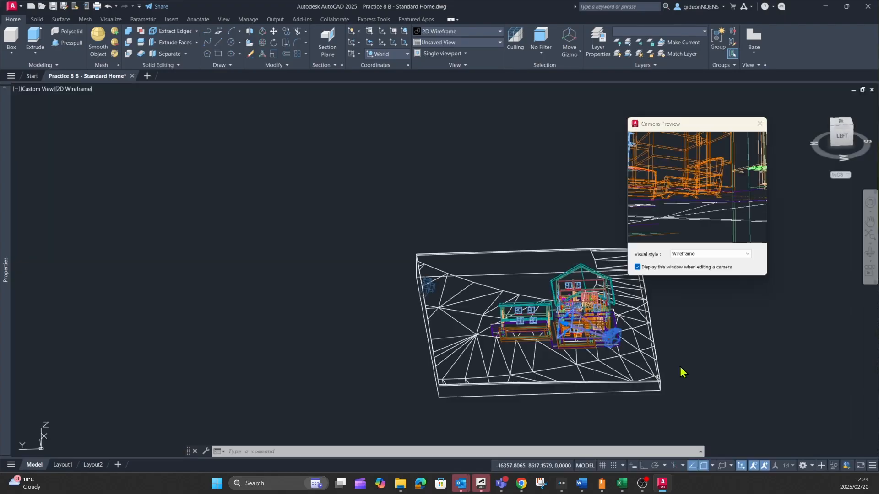
scroll(636, 338, down, 3)
scroll(618, 348, up, 6)
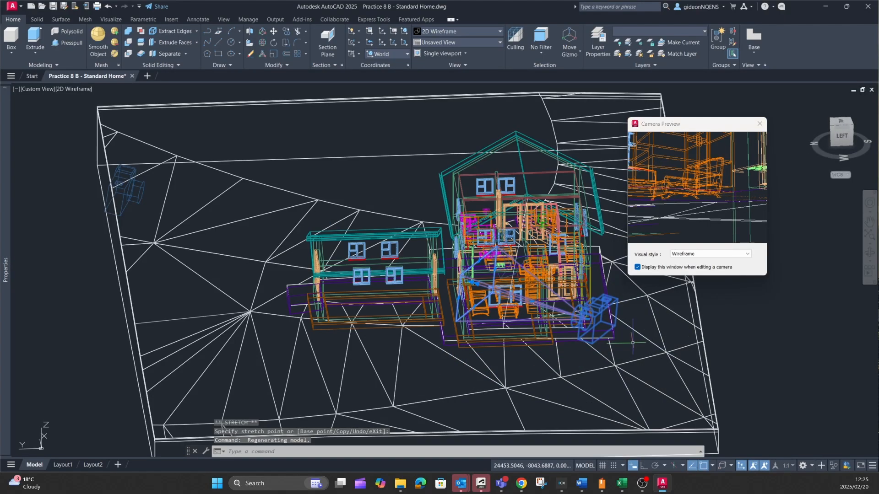